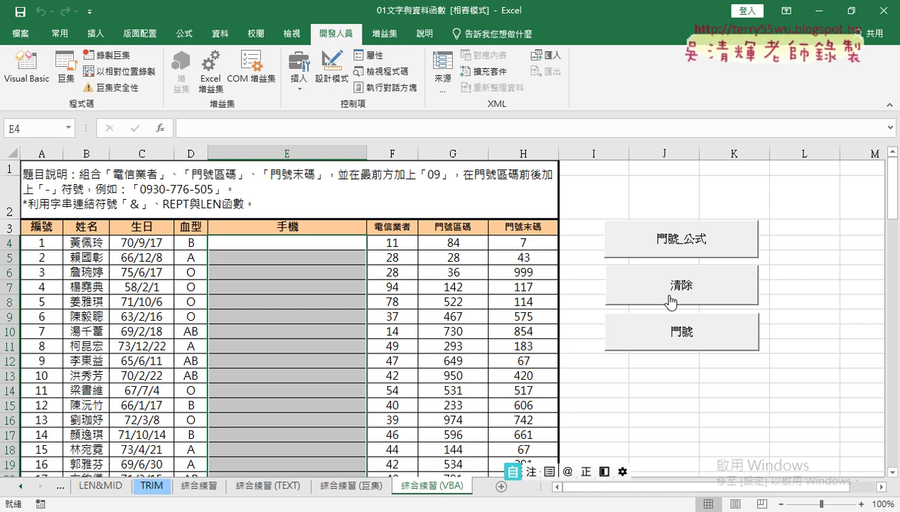
Switch to the 綜合練習 (巨集) sheet and run the 串接 macro on the phone column.
click(356, 486)
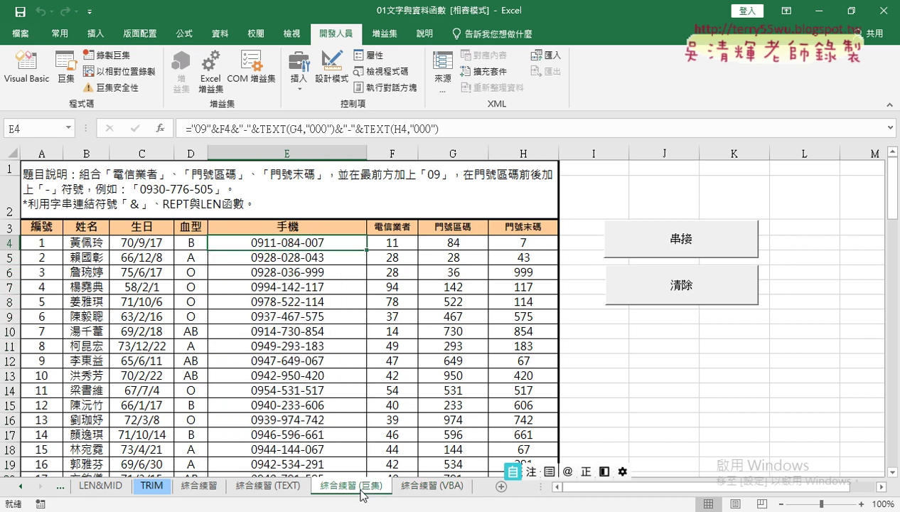
click(677, 293)
click(680, 240)
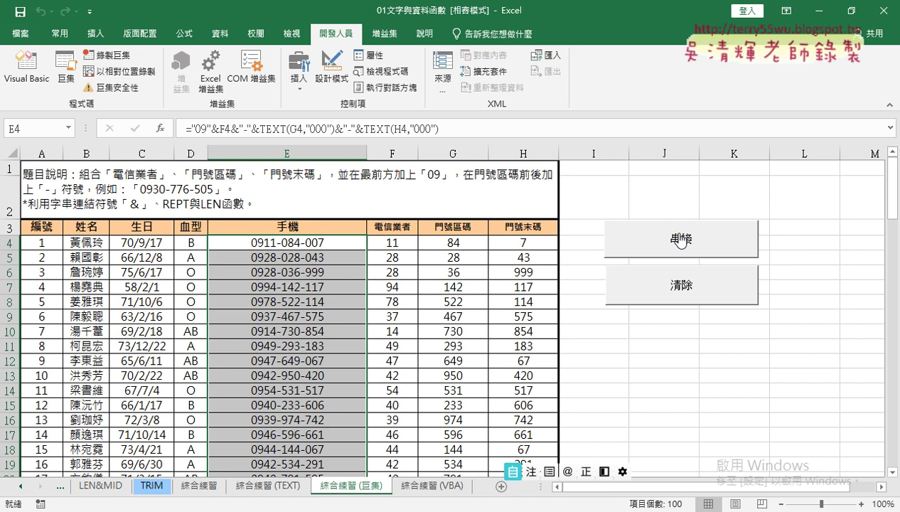
Open the workbook's macro list and edit the 串接 macro in the VBA editor.
click(67, 79)
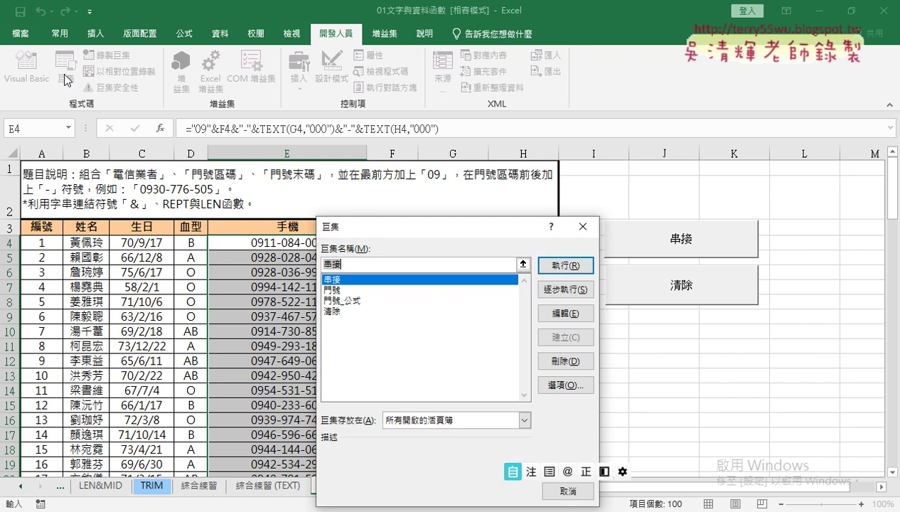
drag(366, 226, 251, 66)
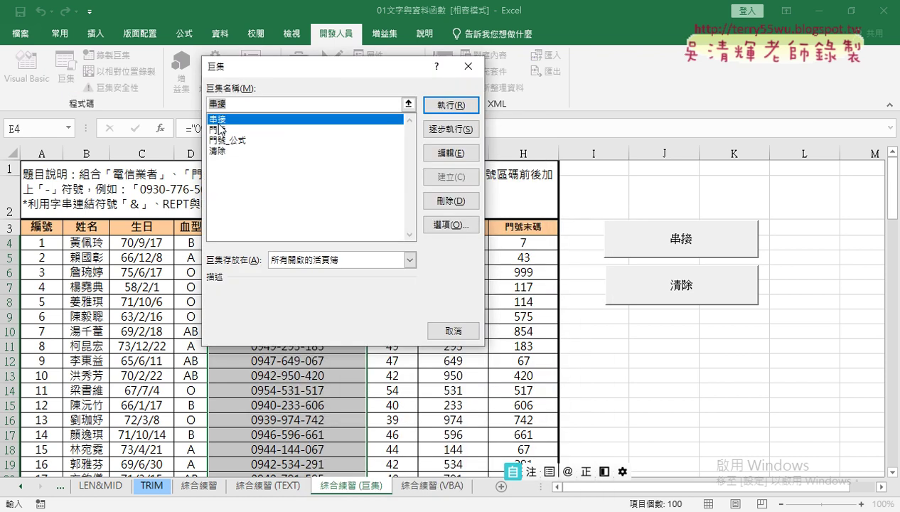
click(445, 154)
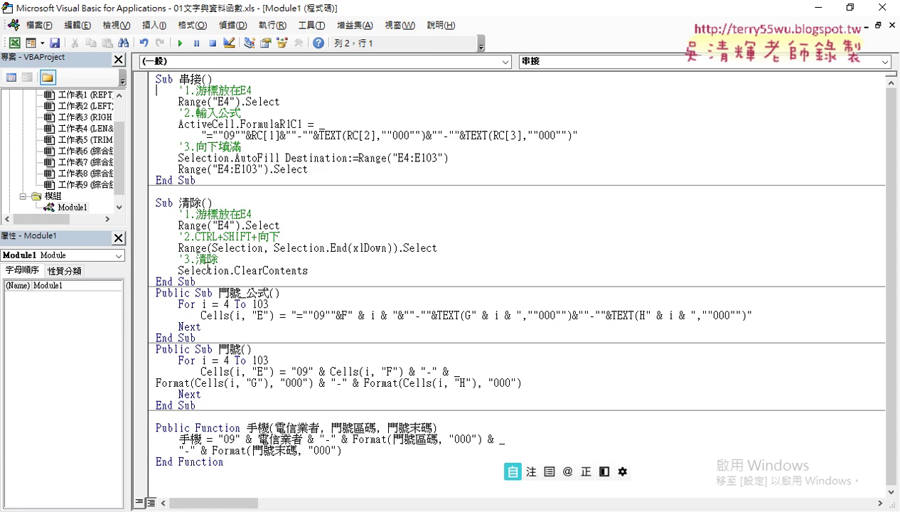
click(253, 91)
key(shift+Home)
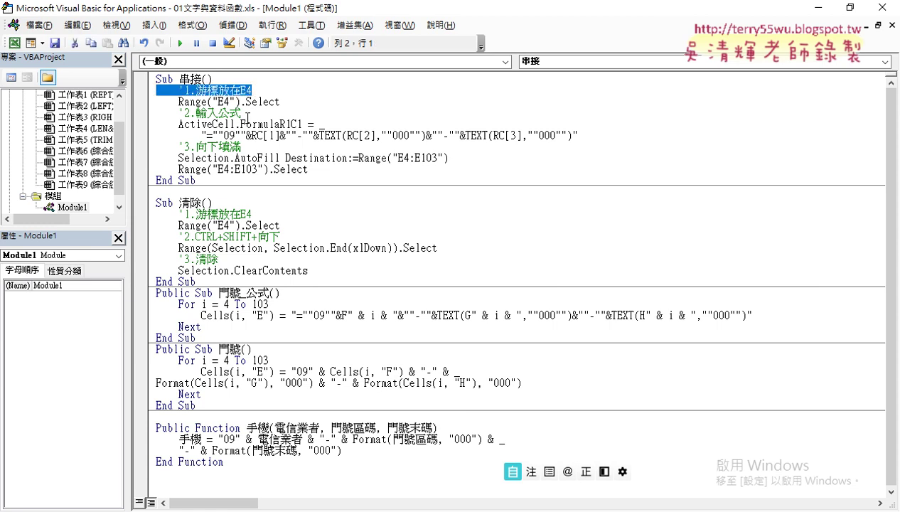
drag(242, 113, 155, 113)
drag(241, 146, 127, 146)
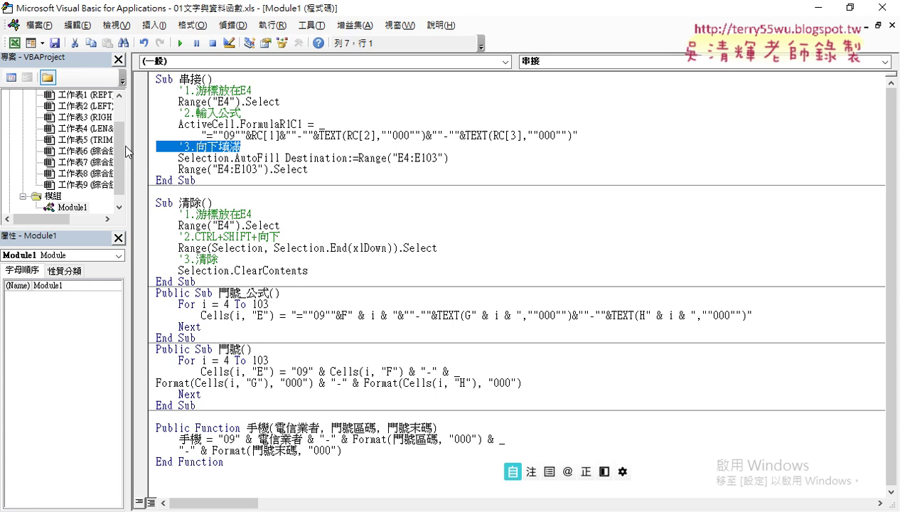
drag(178, 102, 238, 102)
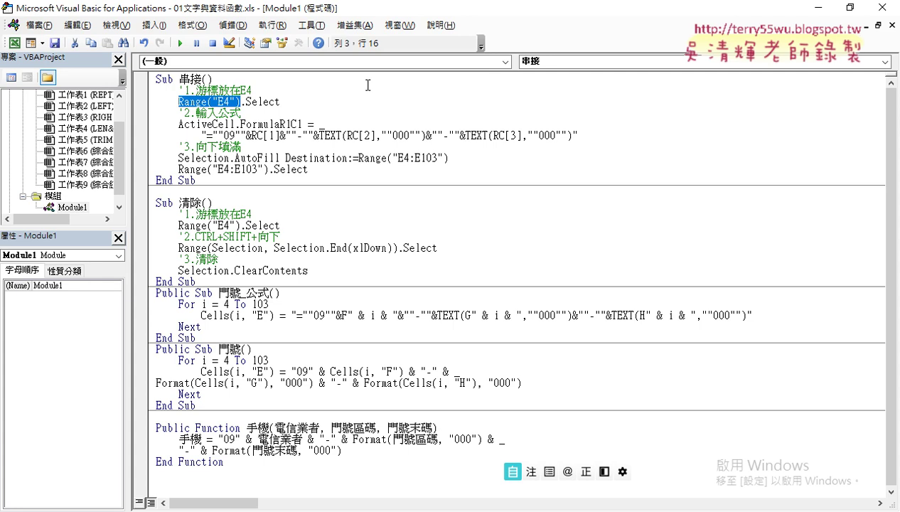
drag(211, 102, 235, 102)
drag(178, 102, 206, 102)
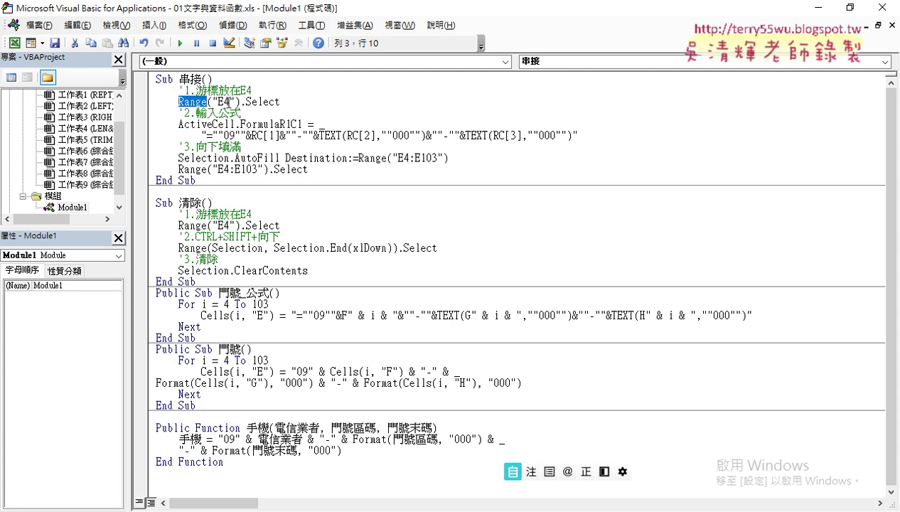
drag(239, 102, 281, 103)
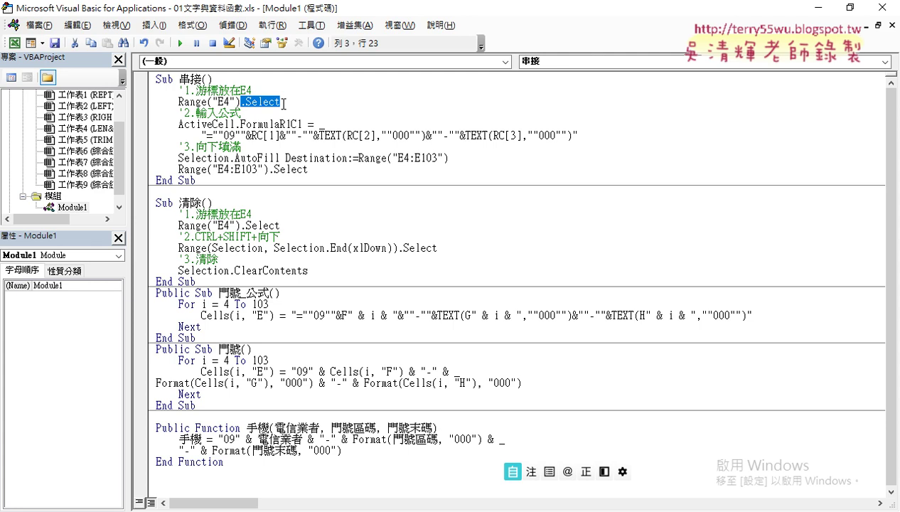
drag(237, 124, 213, 124)
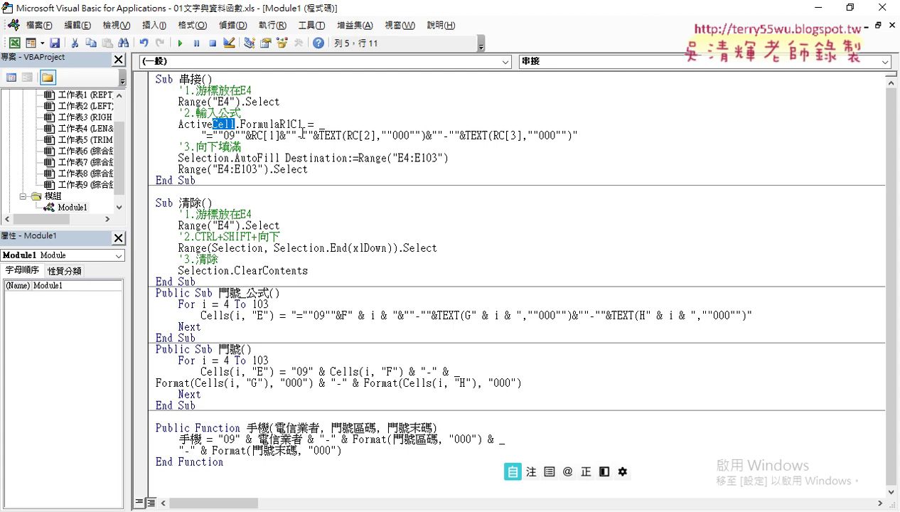
drag(205, 135, 573, 136)
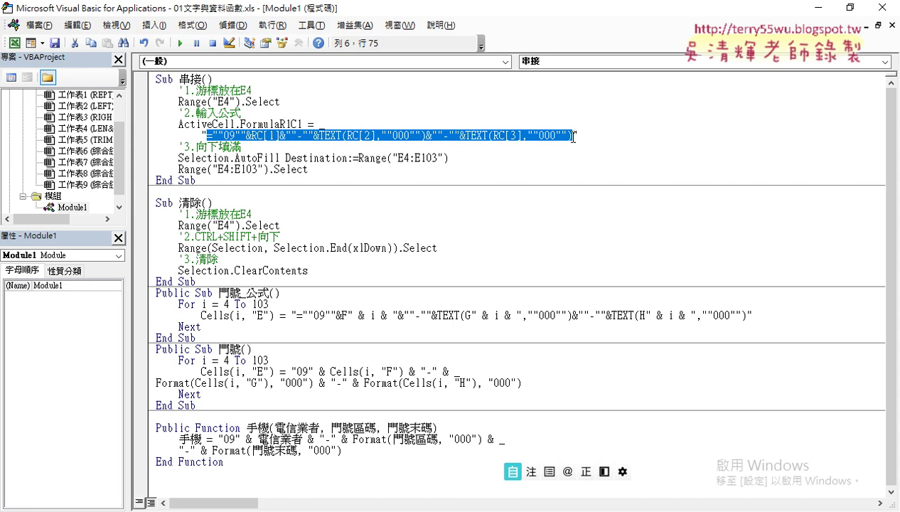
click(245, 136)
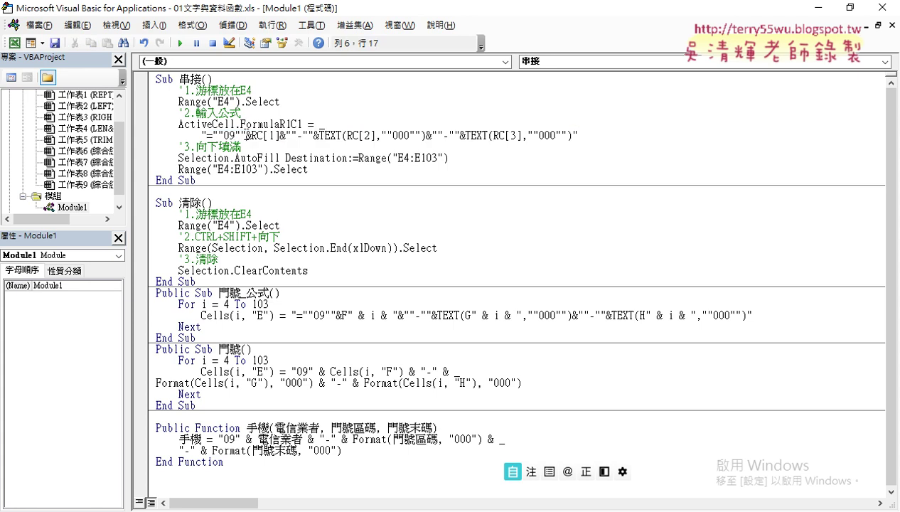
drag(245, 135, 211, 135)
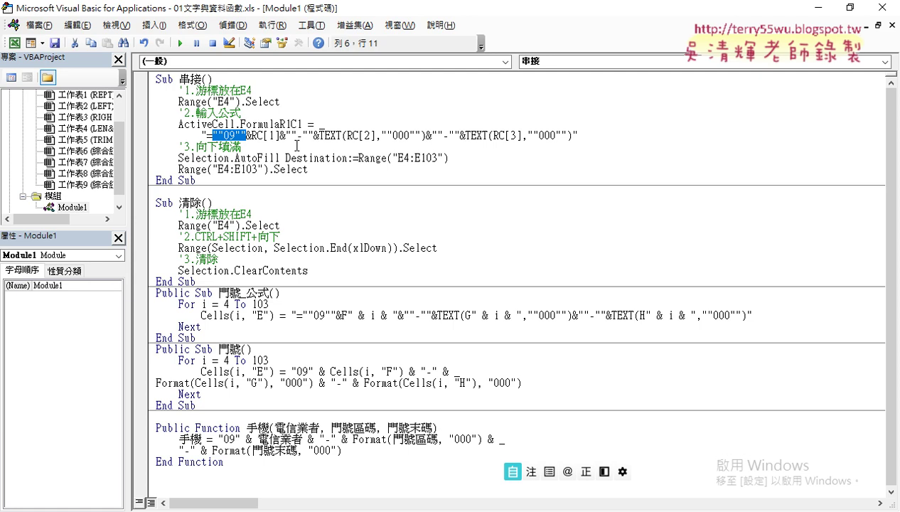
key(shift)
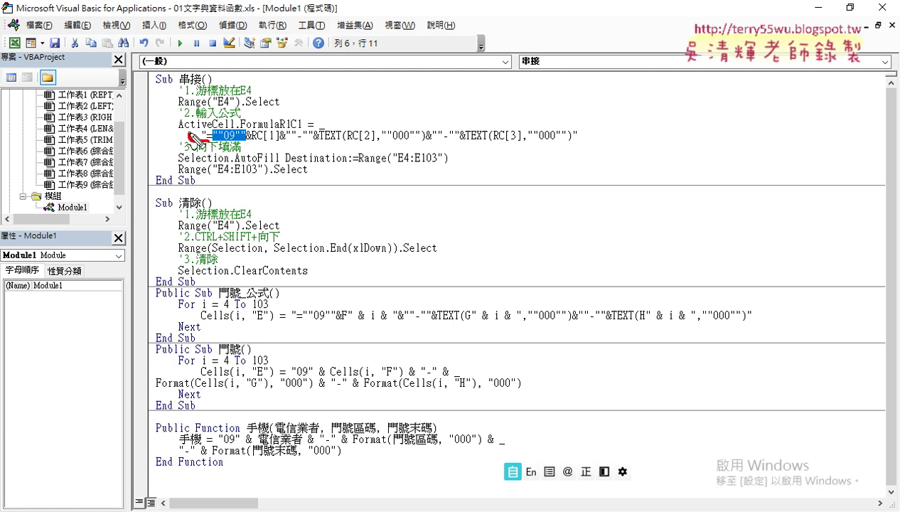
drag(205, 129, 205, 135)
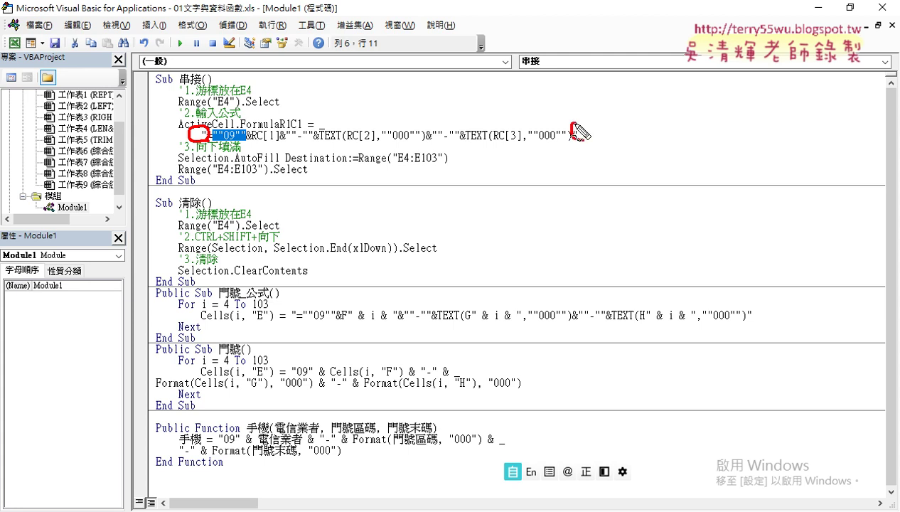
drag(578, 126, 587, 124)
Close the VBA editor to return to the 綜合練習 (巨集) sheet.
drag(178, 226, 247, 221)
drag(228, 264, 237, 260)
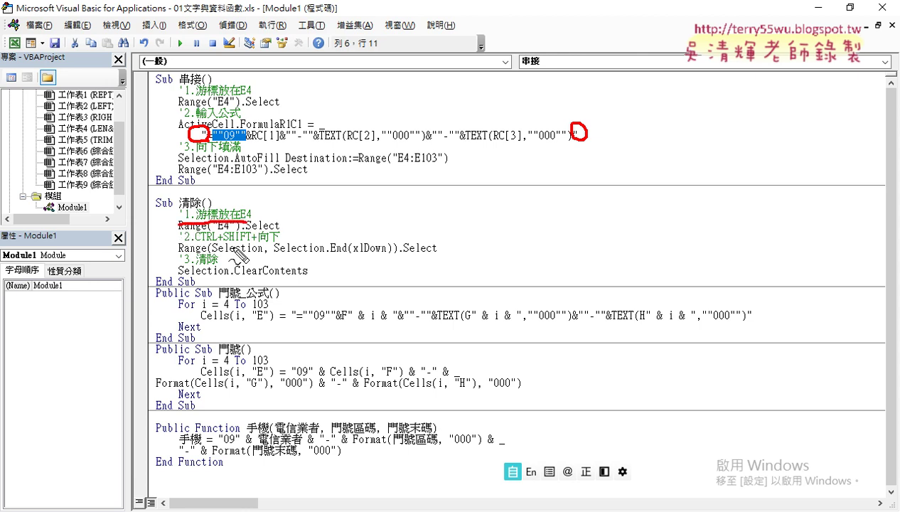
key(Escape)
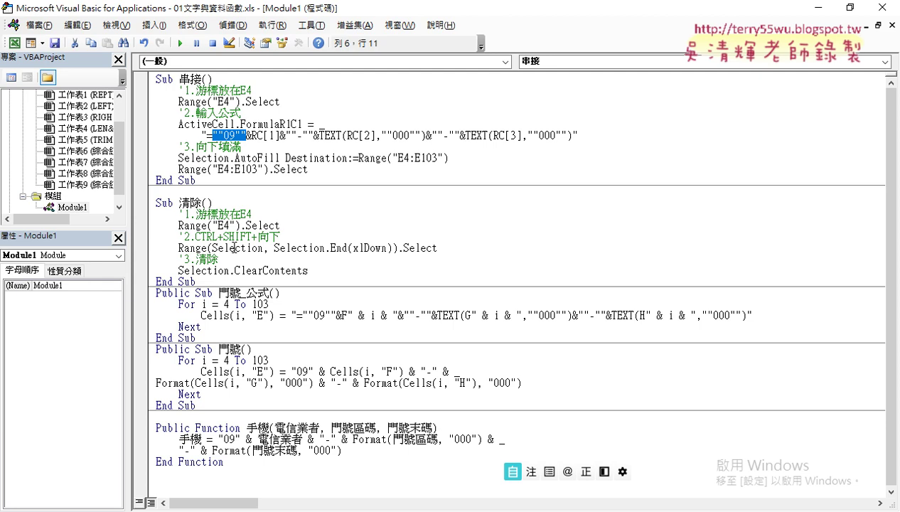
click(881, 7)
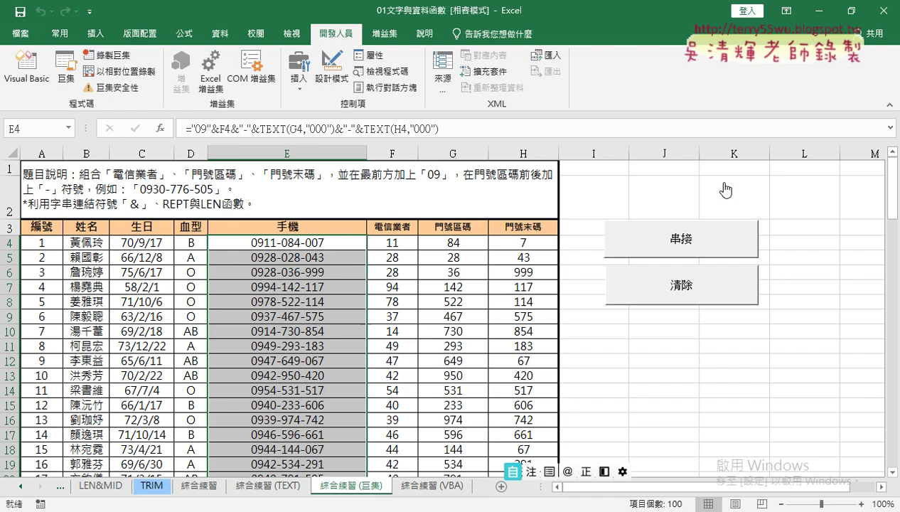
Switch to the 綜合練習 (VBA) sheet, whose 手機 column is still empty.
click(435, 487)
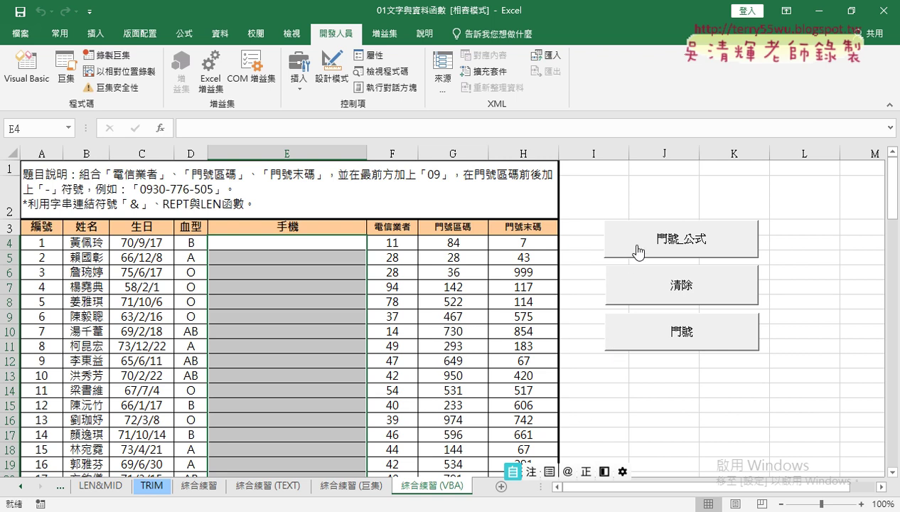
click(569, 272)
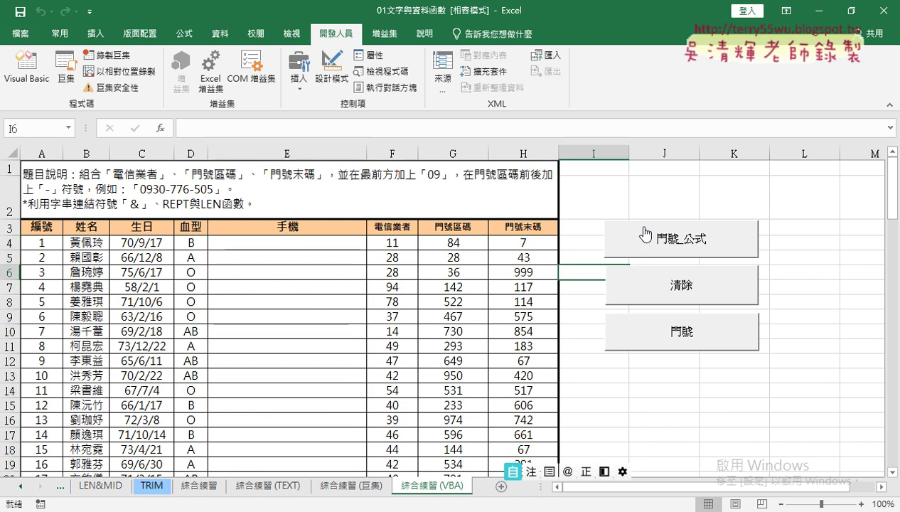
click(687, 248)
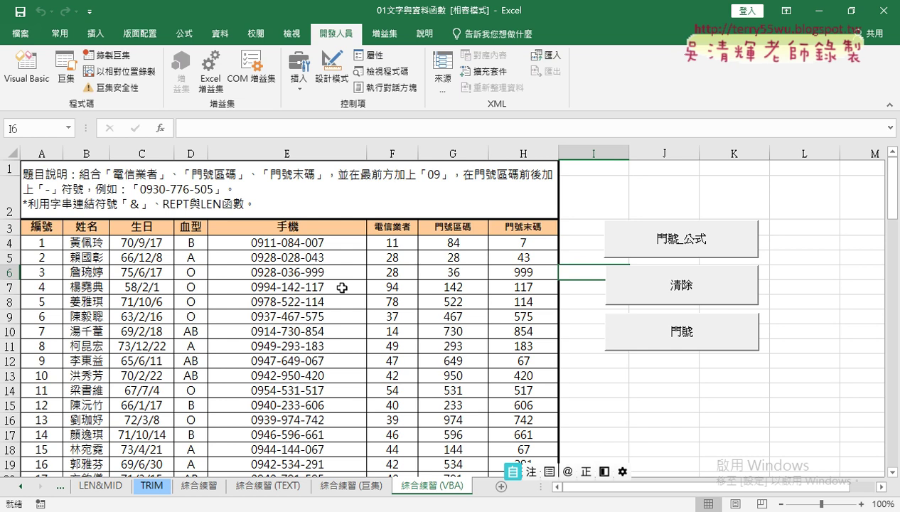
click(682, 285)
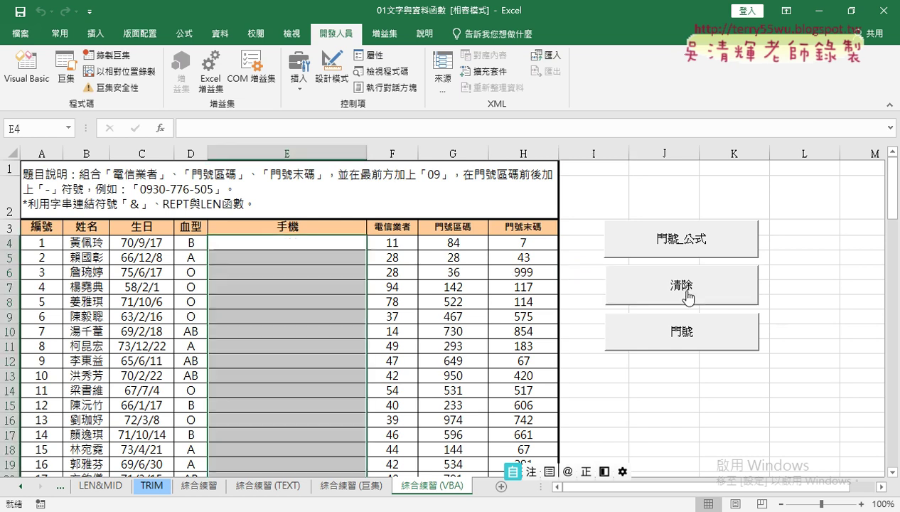
click(682, 333)
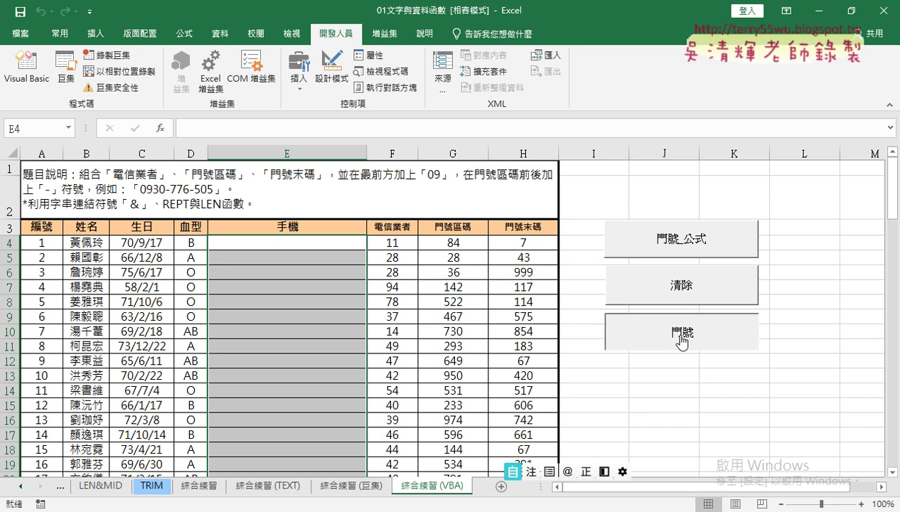
click(448, 295)
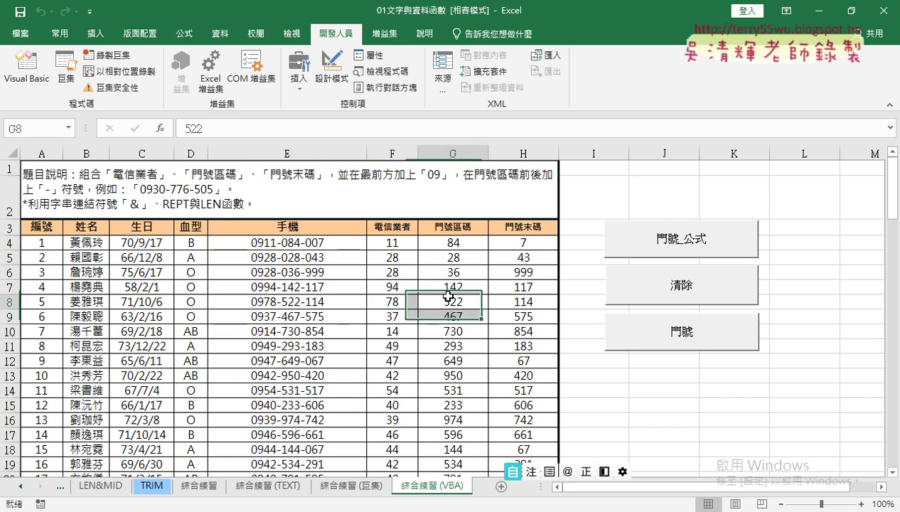
click(330, 248)
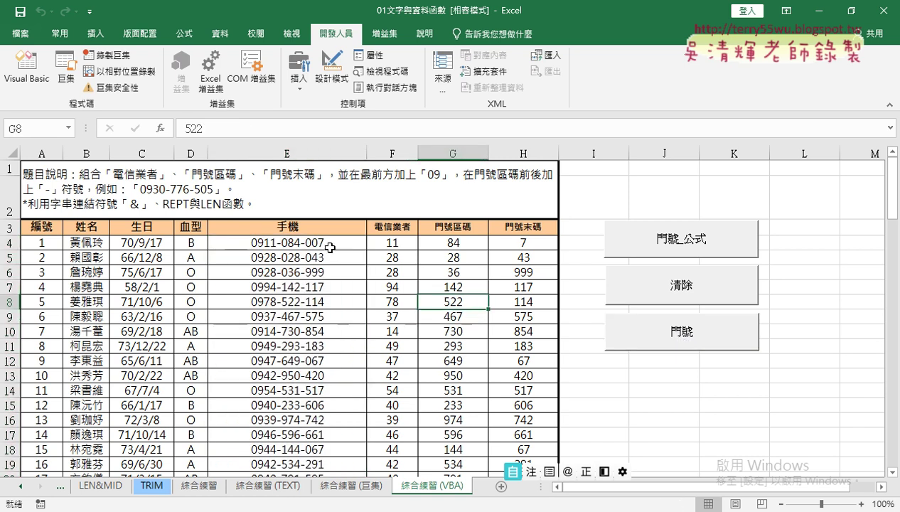
click(693, 247)
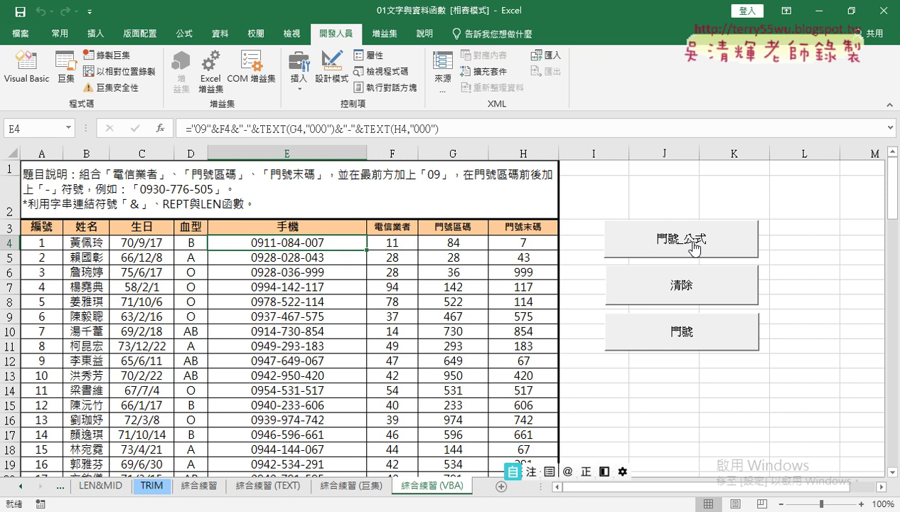
drag(437, 140, 331, 141)
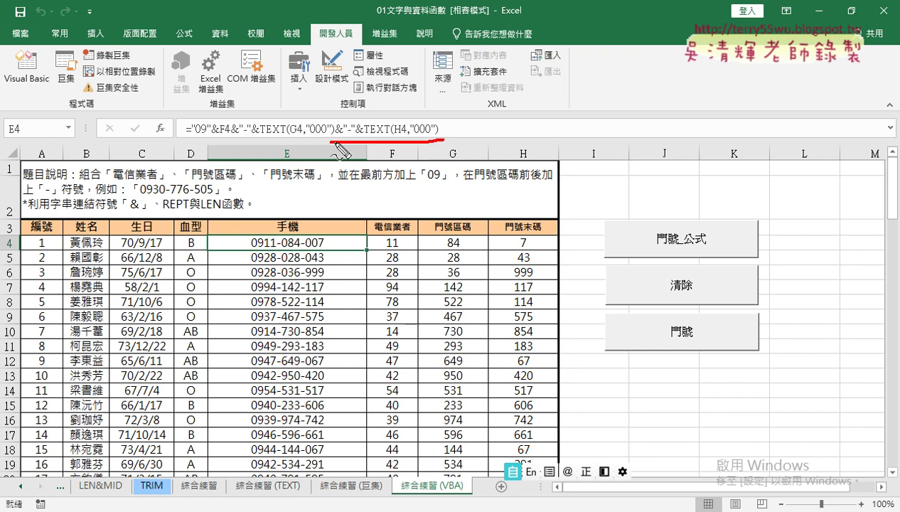
drag(192, 142, 444, 138)
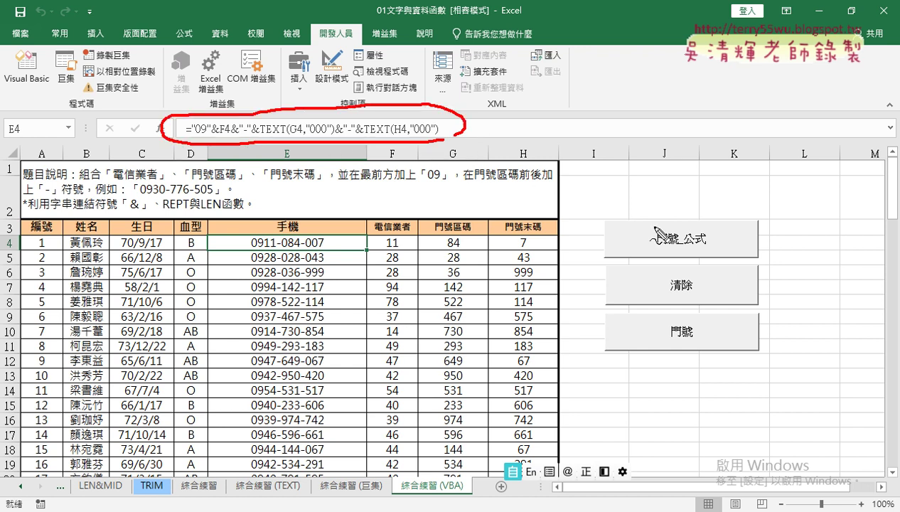
mouse_move(648, 236)
mouse_down()
mouse_move(346, 243)
mouse_move(322, 346)
mouse_up()
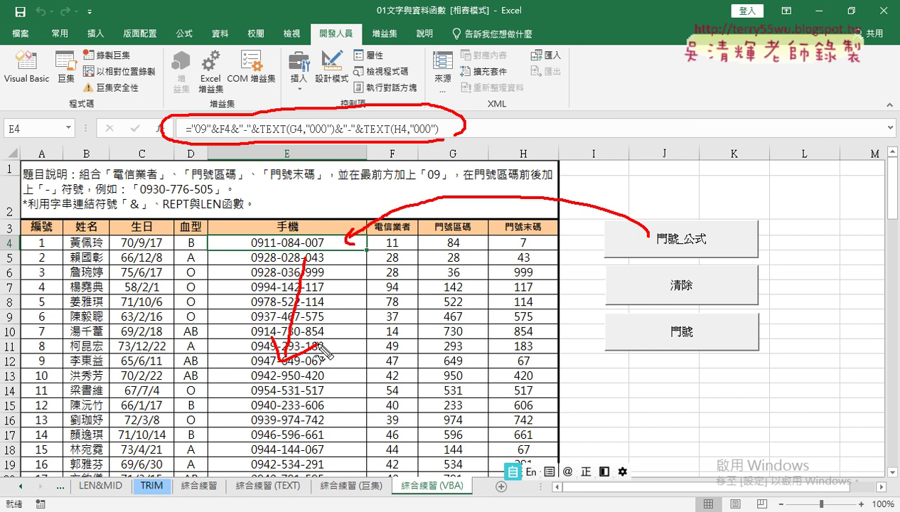
Clear column E, refill it with the 門號 macro, and inspect the plain value in E4.
click(703, 291)
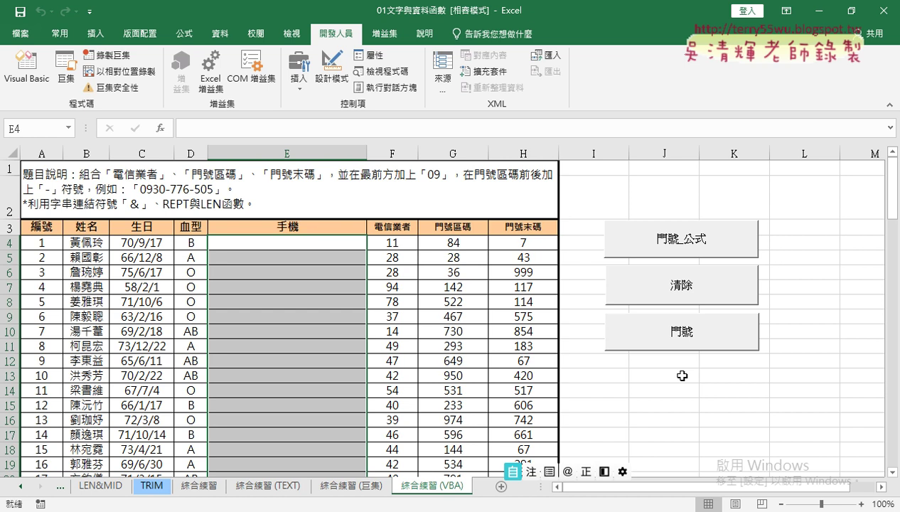
click(676, 335)
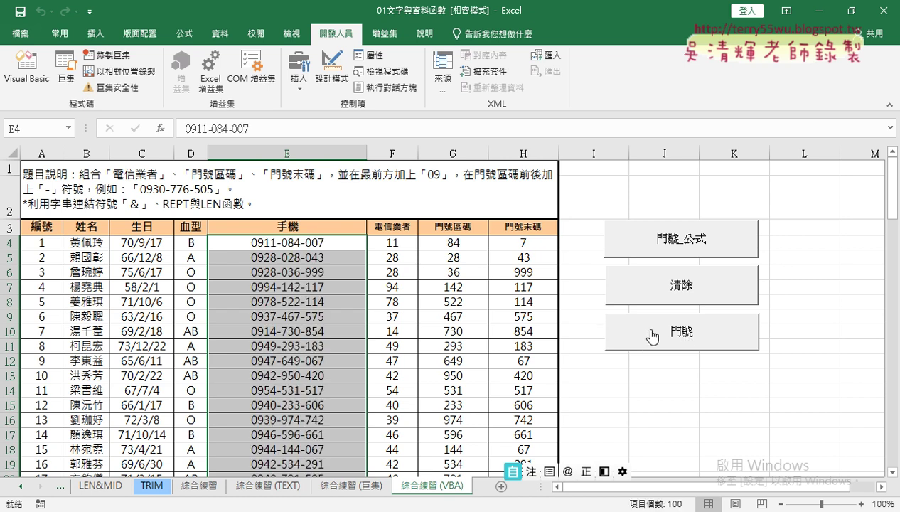
click(307, 243)
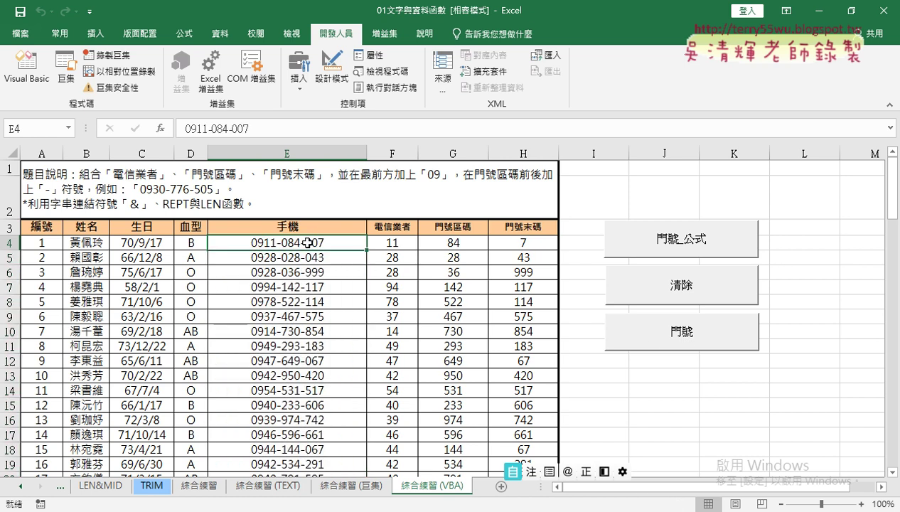
key(shift)
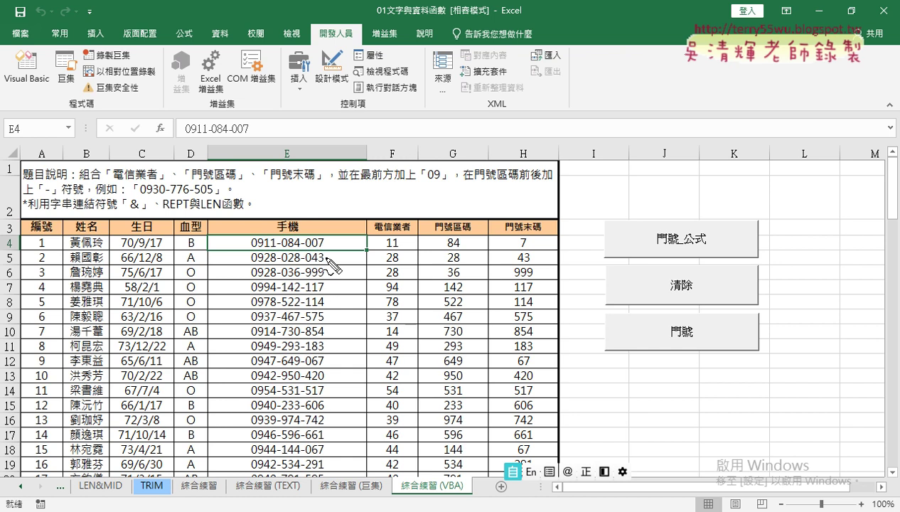
drag(304, 253, 327, 245)
mouse_move(254, 132)
mouse_down()
mouse_move(182, 139)
mouse_move(263, 139)
mouse_up()
mouse_move(689, 248)
mouse_down()
mouse_move(713, 244)
mouse_move(342, 243)
mouse_up()
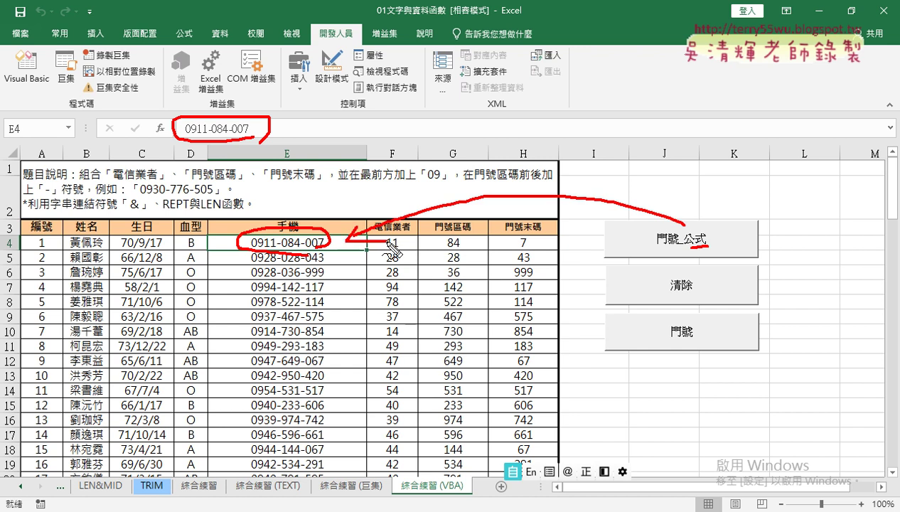
drag(671, 342, 694, 339)
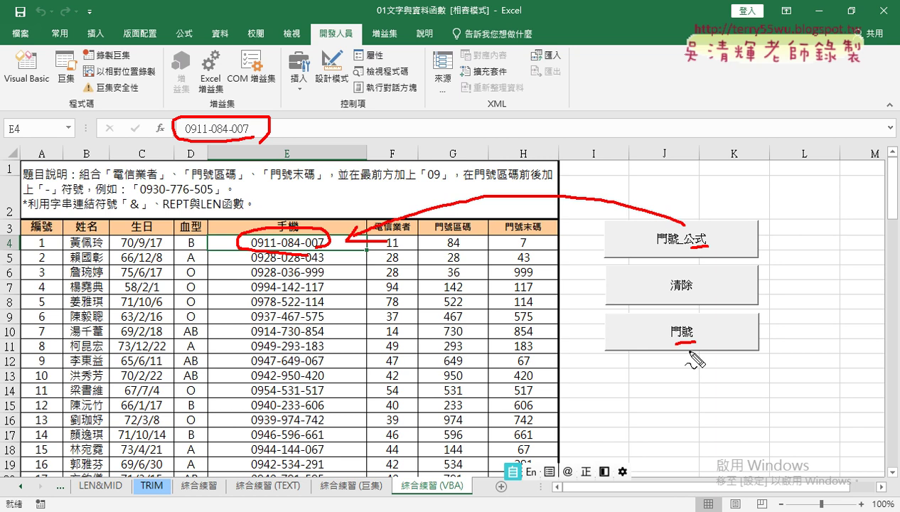
key(Escape)
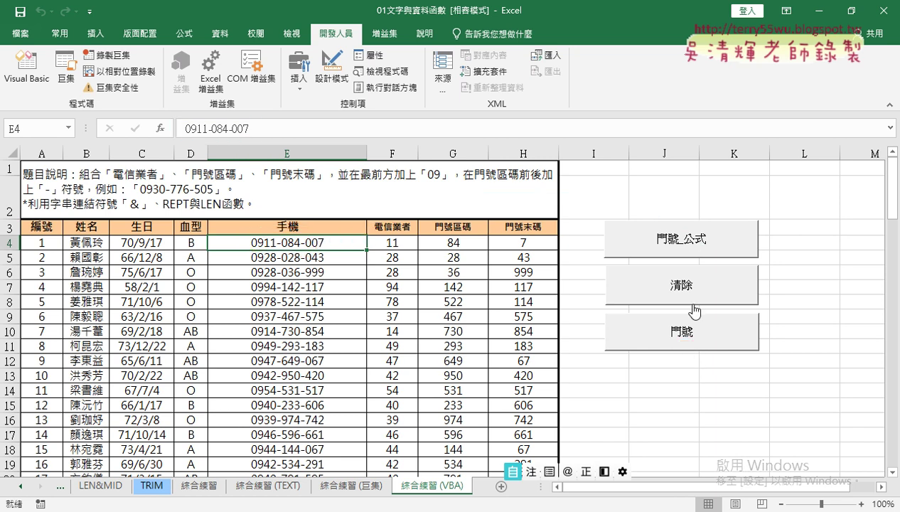
Clear column E and insert the user-defined 手機 function into E4.
click(678, 287)
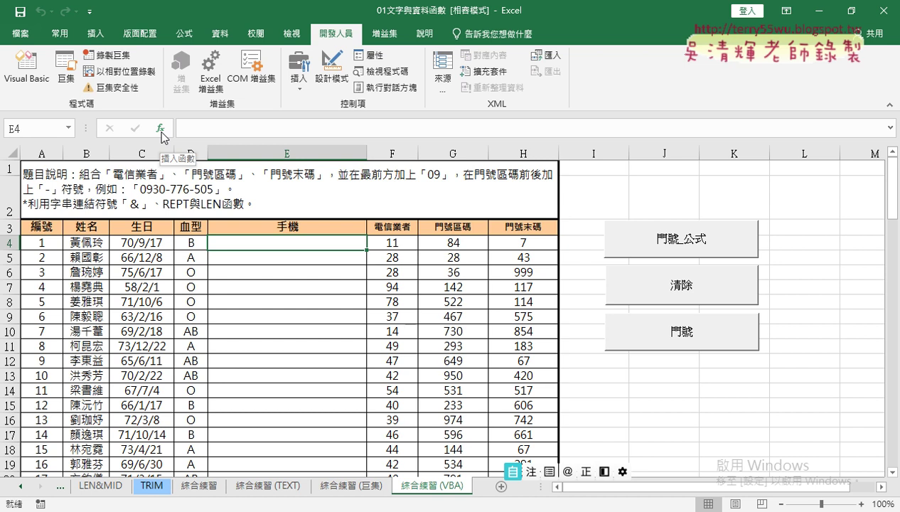
click(163, 135)
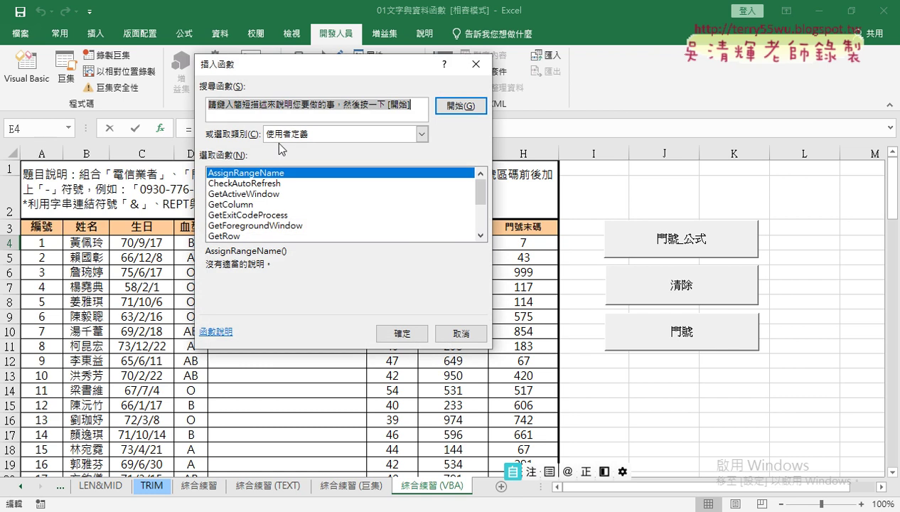
click(299, 135)
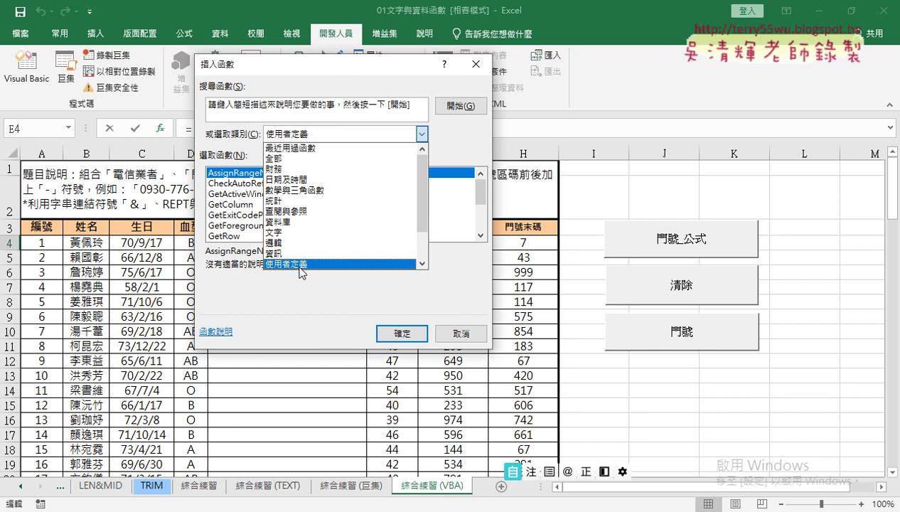
click(302, 264)
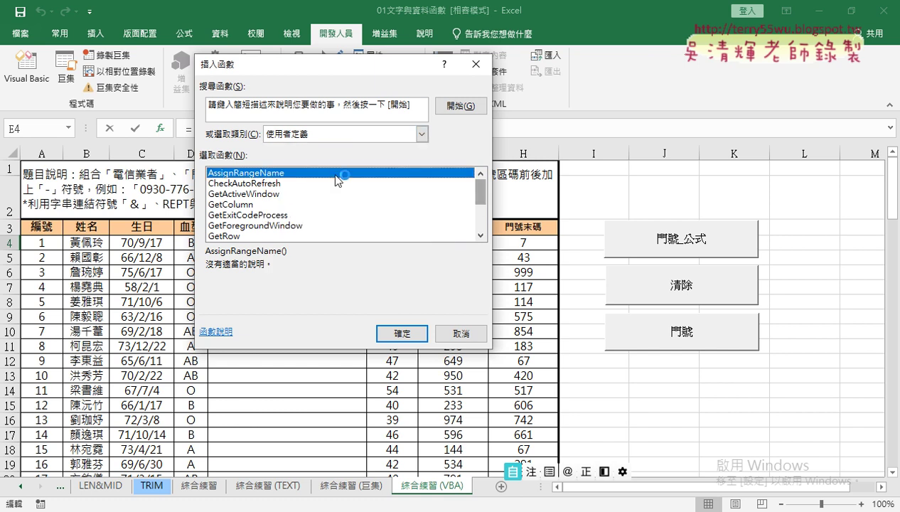
drag(486, 200, 478, 220)
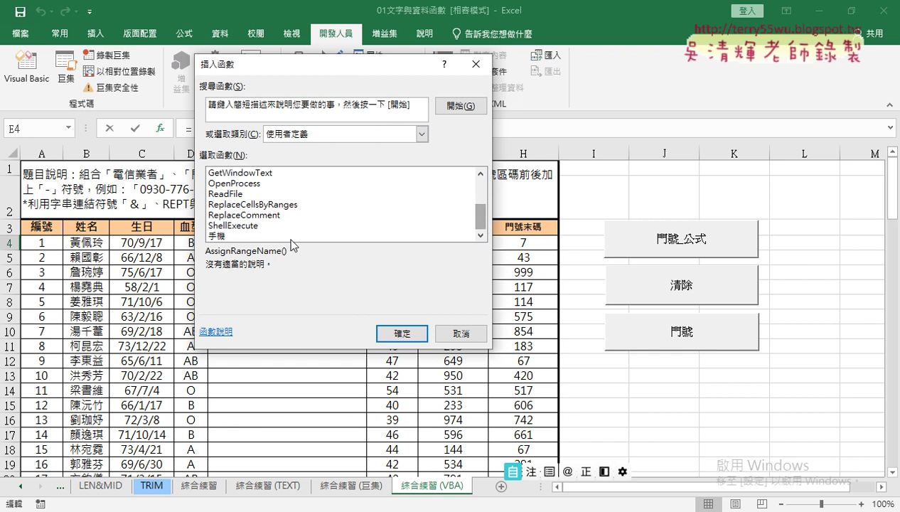
click(226, 236)
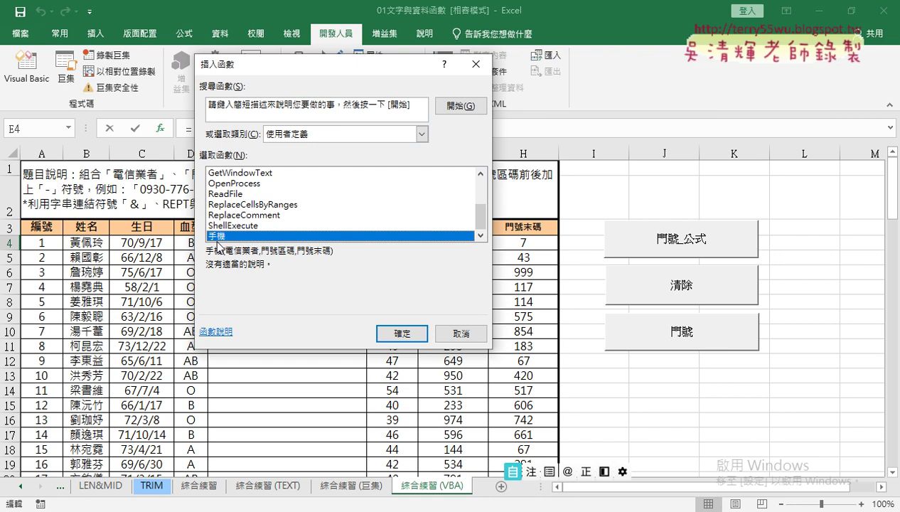
click(395, 332)
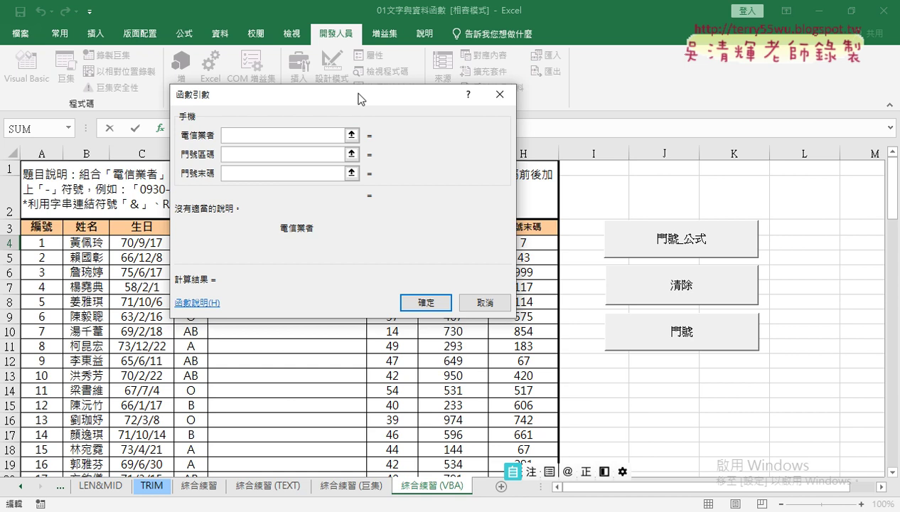
Set the 手機 arguments to F4, G4 and H4.
drag(355, 93, 672, 121)
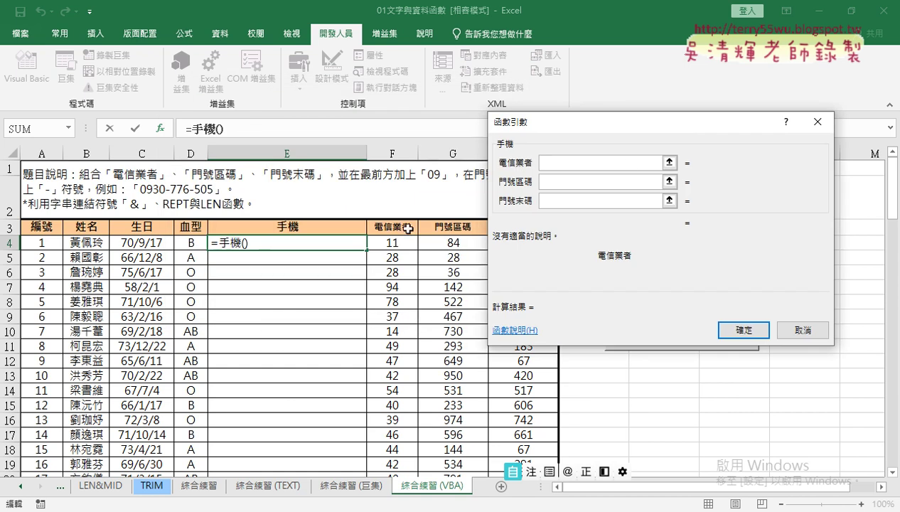
click(390, 242)
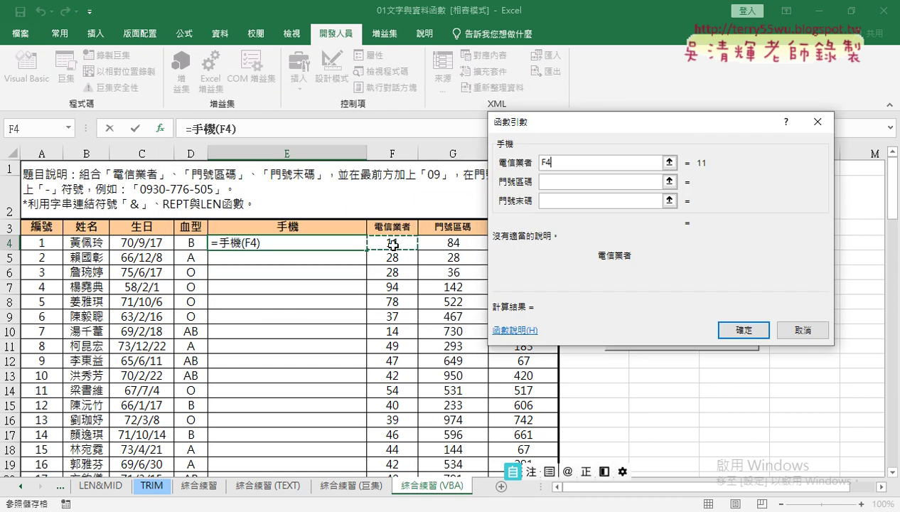
click(543, 181)
drag(583, 131, 667, 134)
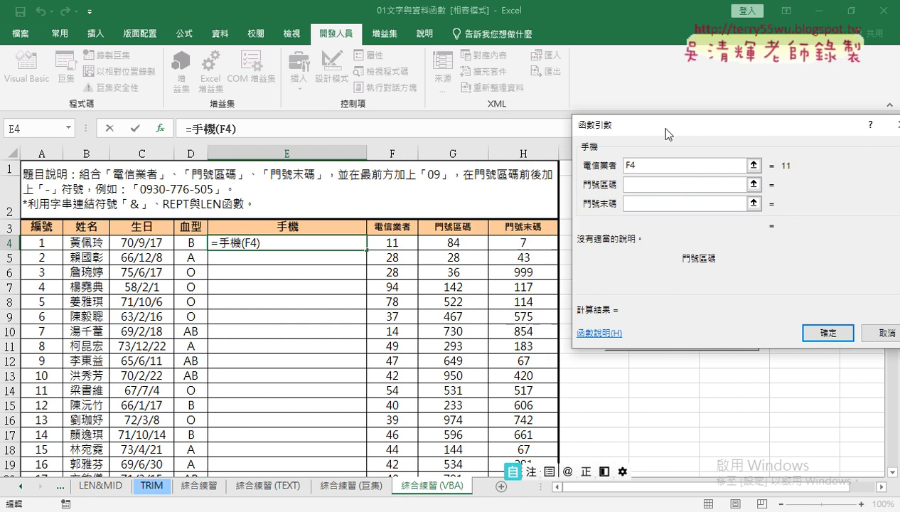
click(454, 242)
click(655, 204)
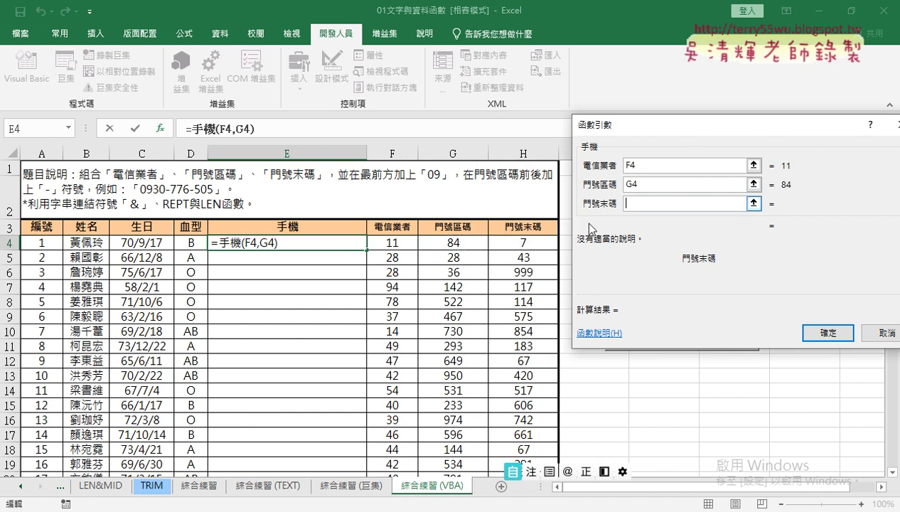
click(520, 243)
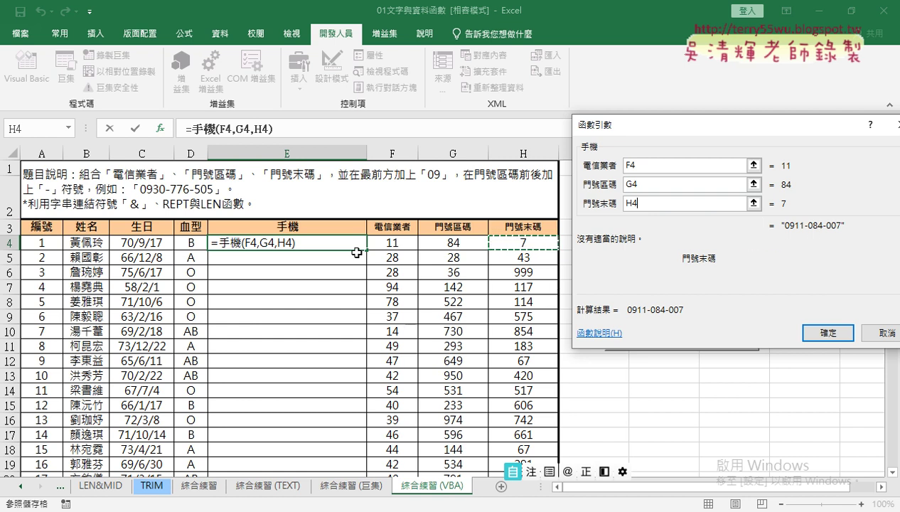
key(shift)
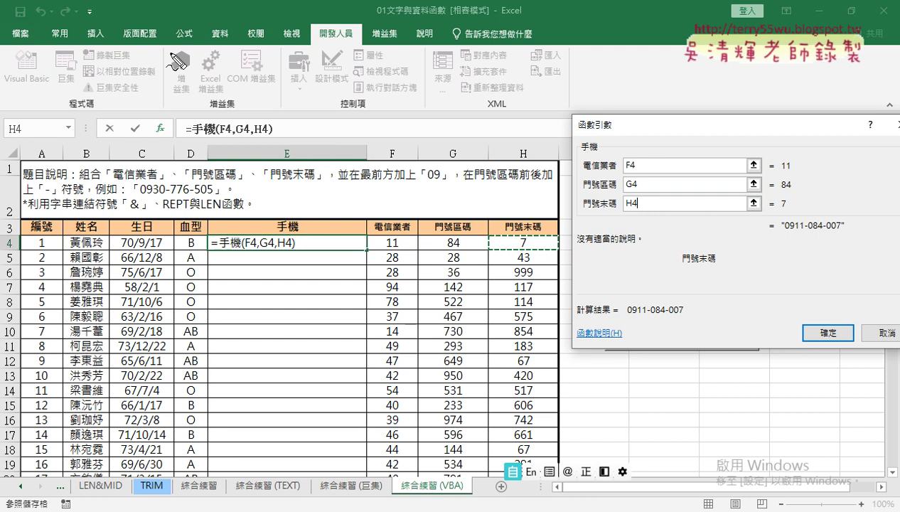
drag(195, 135, 214, 133)
mouse_move(604, 229)
mouse_down()
mouse_move(572, 173)
mouse_move(643, 212)
mouse_up()
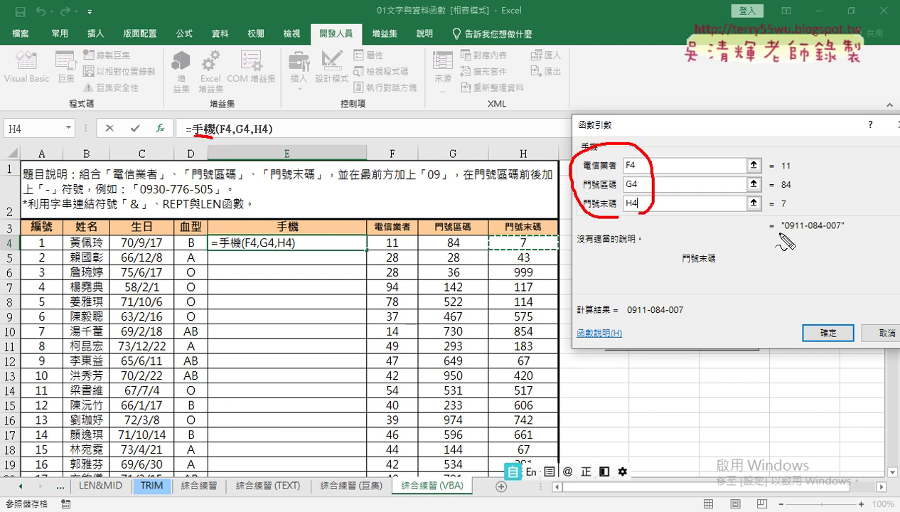
mouse_move(774, 238)
mouse_down()
mouse_move(834, 230)
mouse_move(310, 229)
mouse_move(330, 226)
mouse_move(282, 238)
mouse_move(303, 241)
mouse_up()
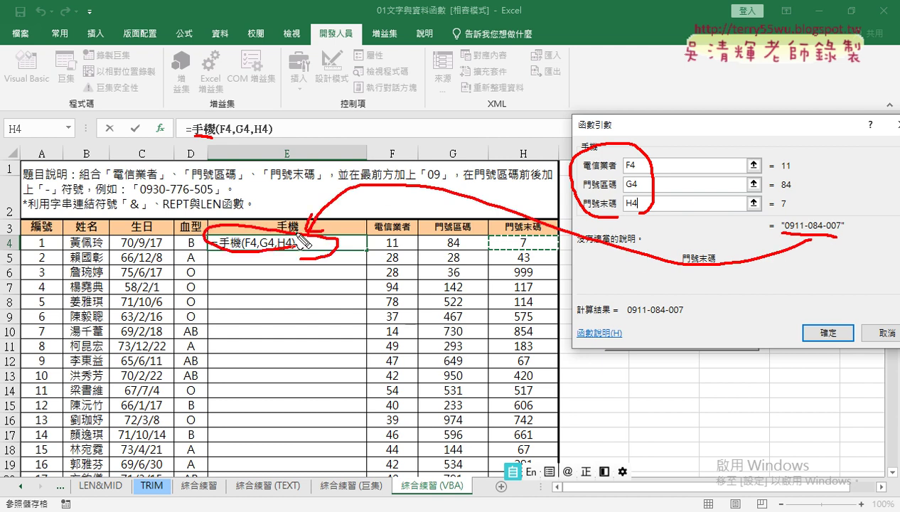
key(Escape)
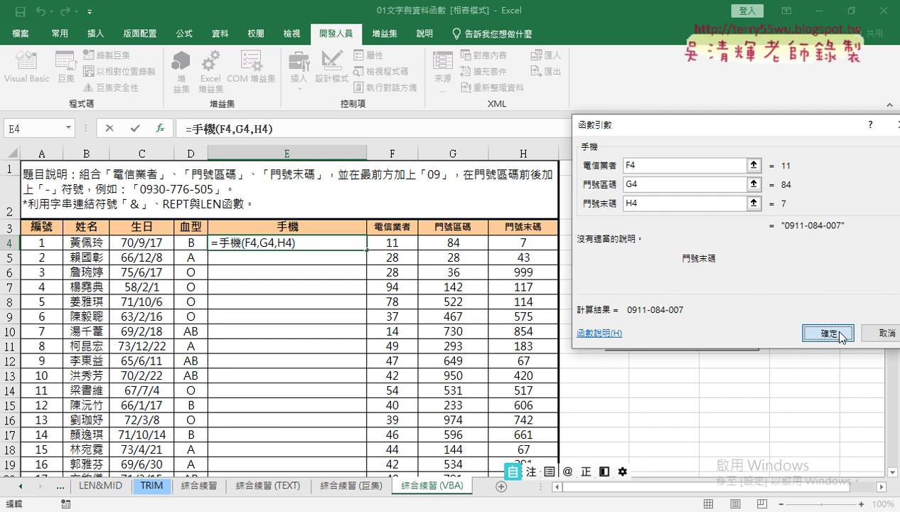
click(842, 337)
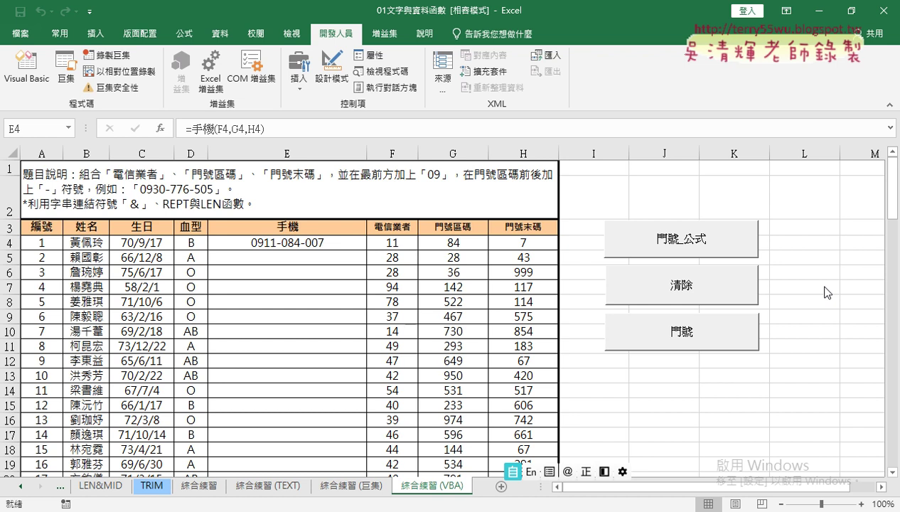
Select cell E4 holding the 手機 formula.
click(346, 241)
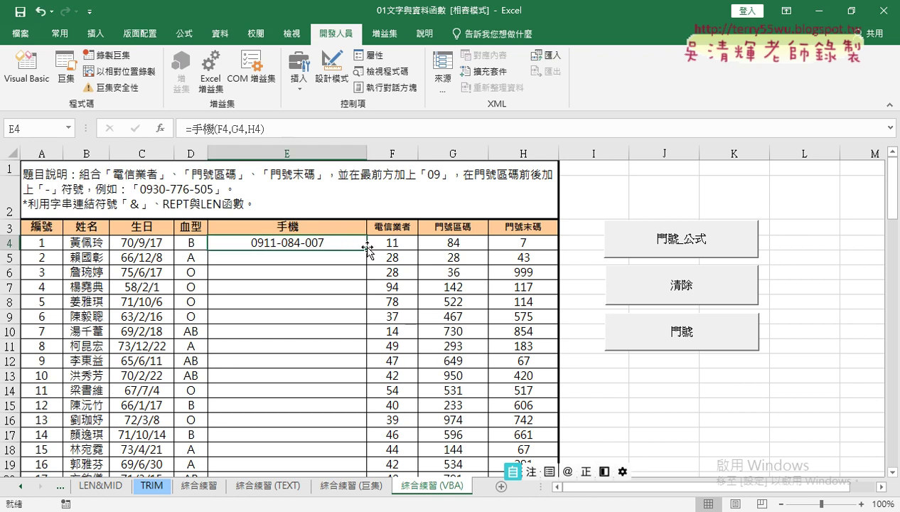
double_click(367, 249)
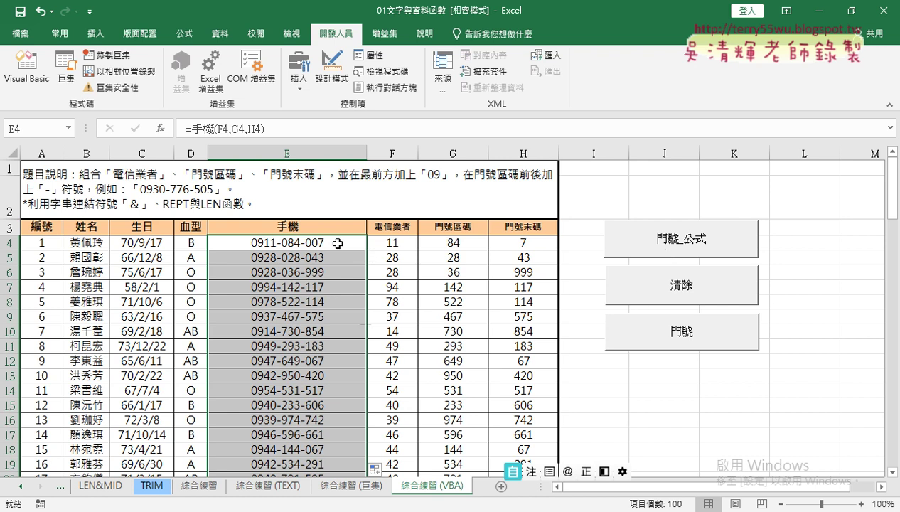
Open the VBA editor and highlight the 串接, 門號_公式, 門號 and 手機 procedures.
click(17, 87)
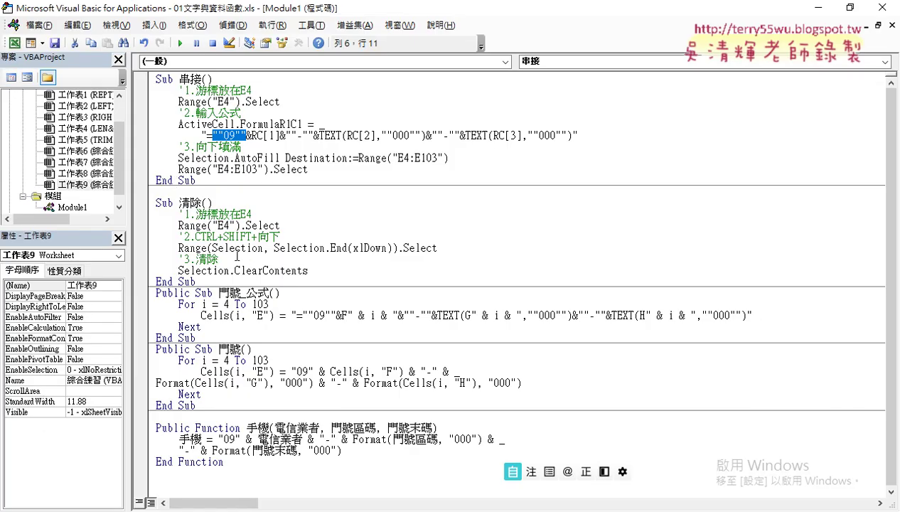
drag(156, 78, 215, 79)
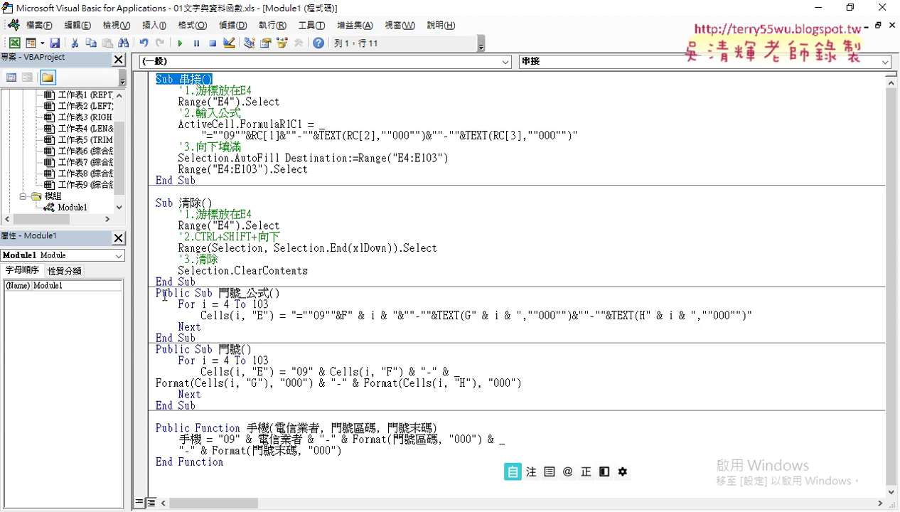
drag(194, 292, 273, 338)
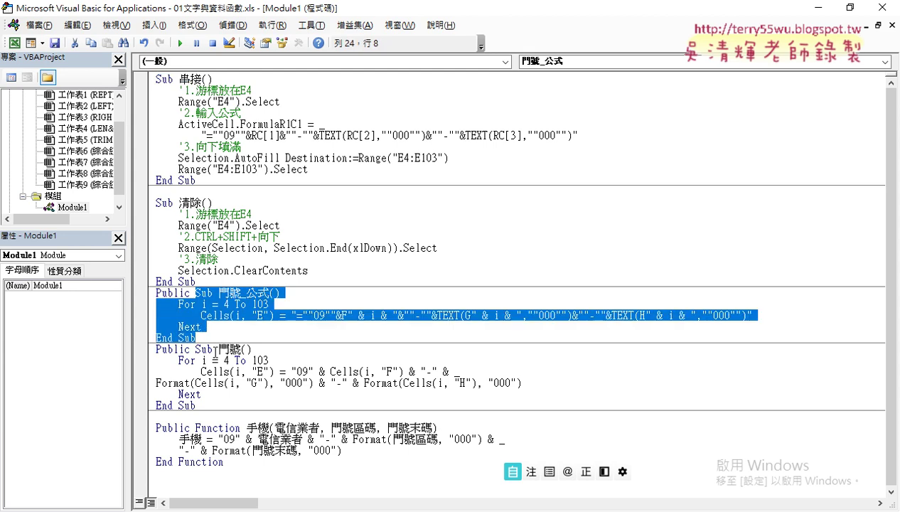
drag(214, 349, 244, 402)
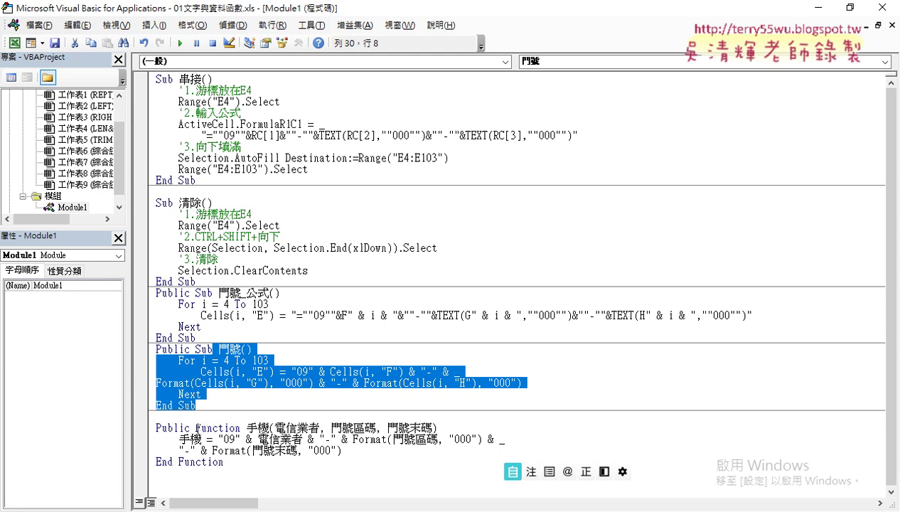
mouse_move(196, 427)
mouse_down()
mouse_move(421, 427)
mouse_move(224, 462)
mouse_up()
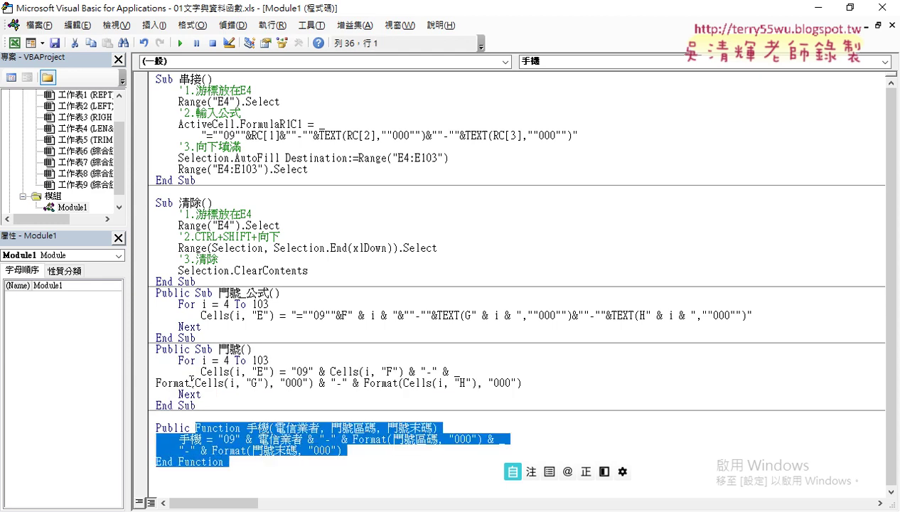
Remove Public from the 門號_公式, 門號 and 手機 declarations, then close the editor.
click(194, 293)
drag(196, 292, 147, 297)
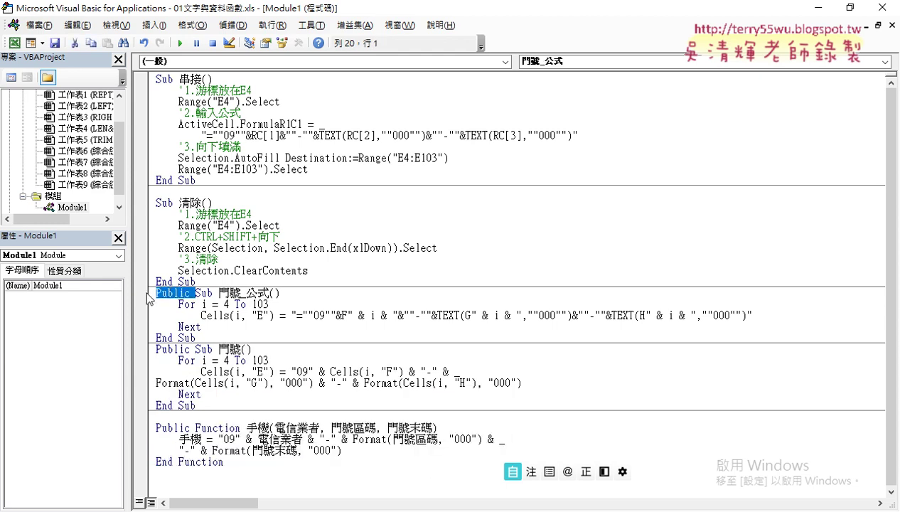
key(Delete)
key(Down)
key(Down)
key(Down)
key(Down)
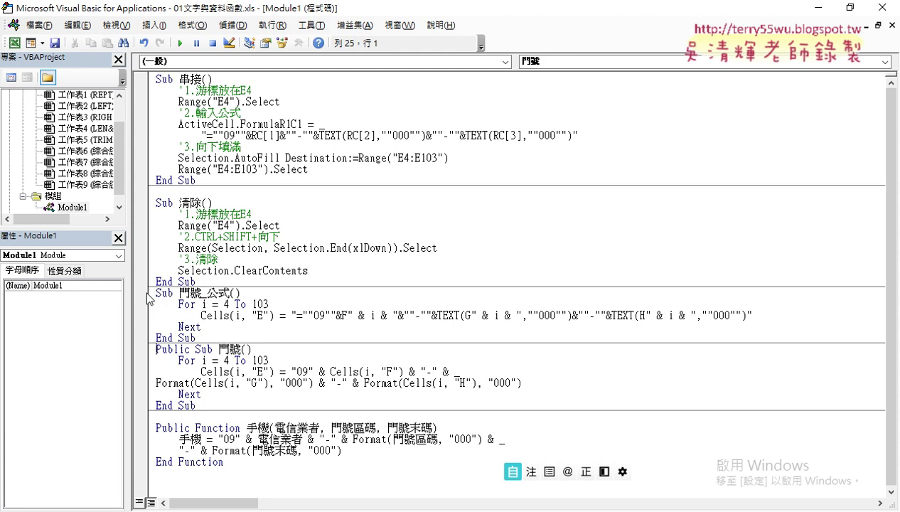
key(Delete)
key(Delete)
key(Delete)
key(Delete)
key(Delete)
key(Delete)
key(Delete)
key(Down)
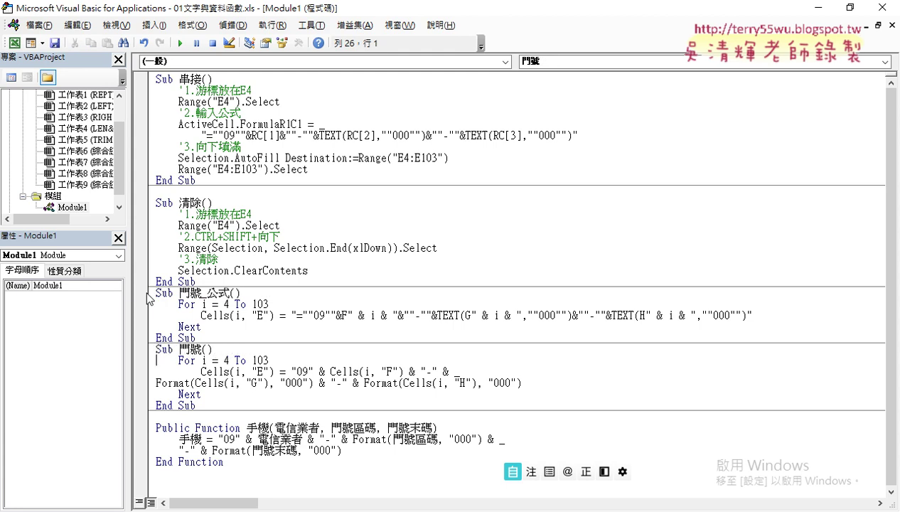
key(Down)
key(Down)
key(Down)
key(Down)
key(Down)
key(Delete)
key(Delete)
key(Delete)
key(Delete)
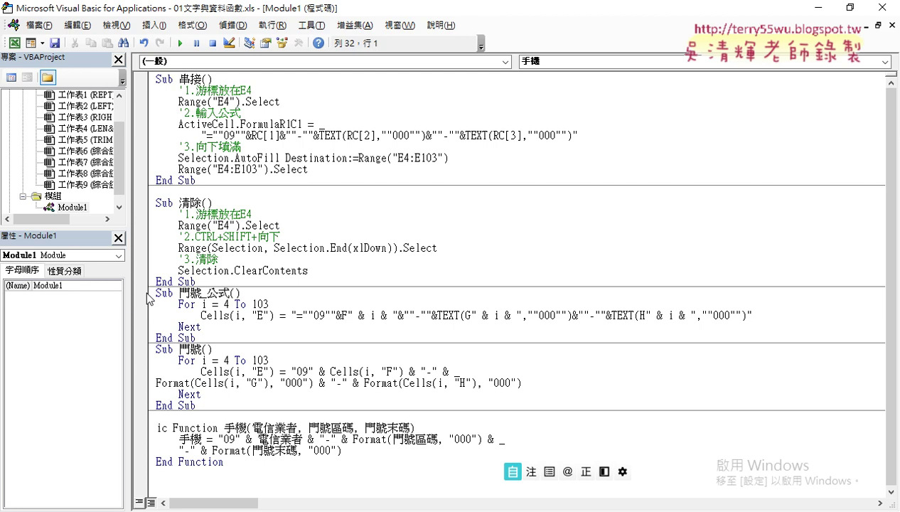
key(Delete)
key(Delete)
key(Delete)
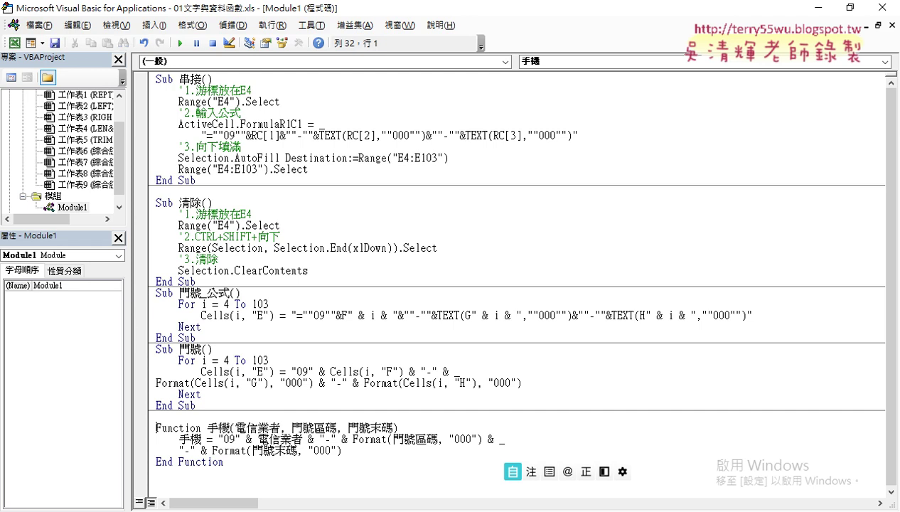
click(879, 8)
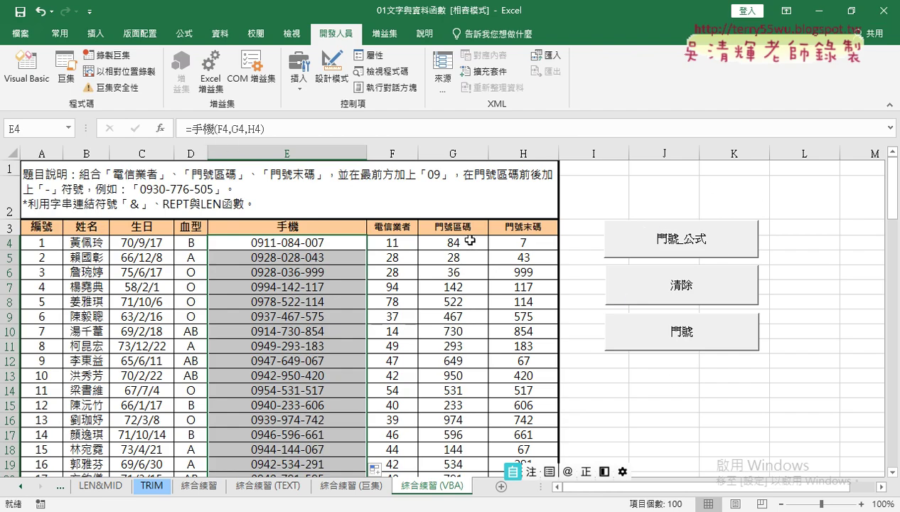
Run 清除 to empty the 手機 column and point out the Developer tab.
click(642, 287)
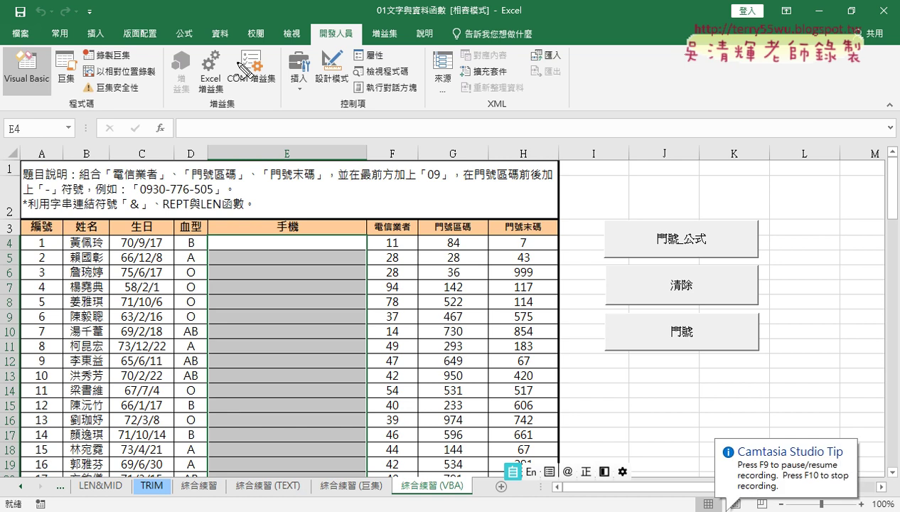
drag(359, 37, 334, 27)
mouse_move(415, 162)
mouse_down()
mouse_move(369, 51)
mouse_move(398, 56)
mouse_up()
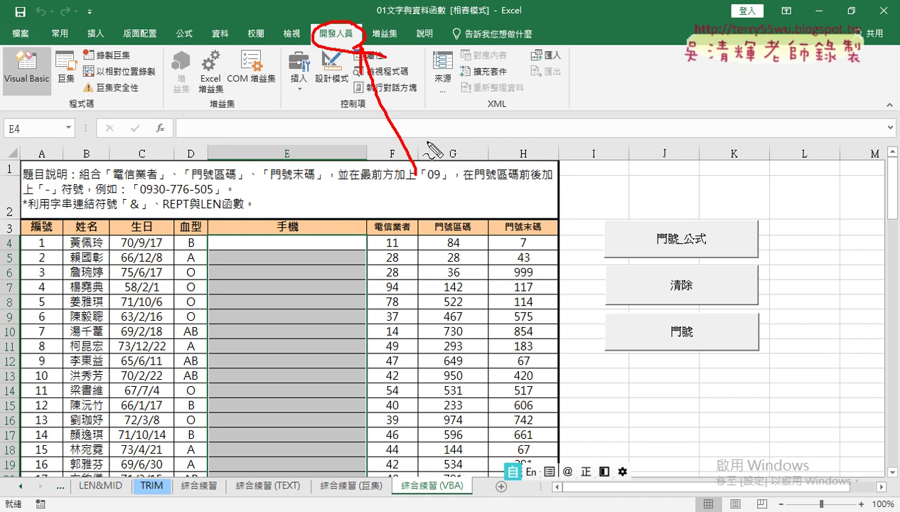
key(Escape)
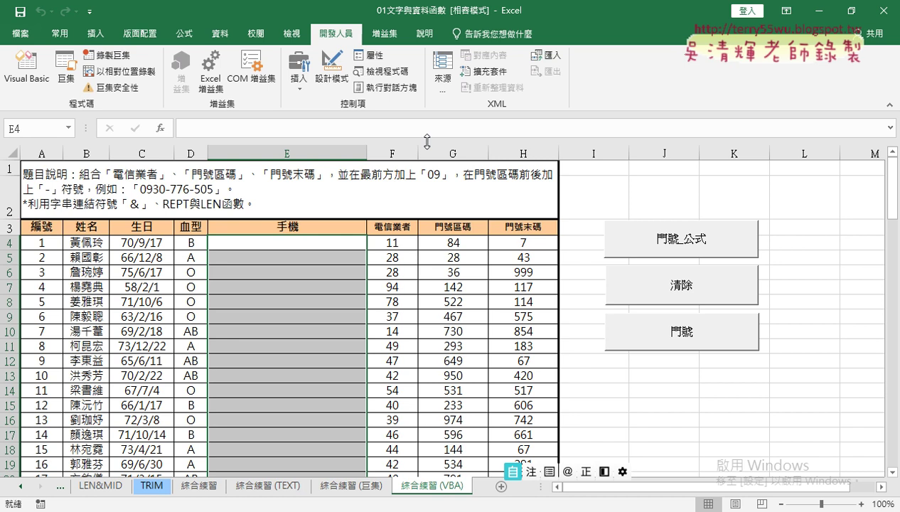
Open the Visual Basic editor, restore it to a smaller window, and move it over the sheet.
click(21, 78)
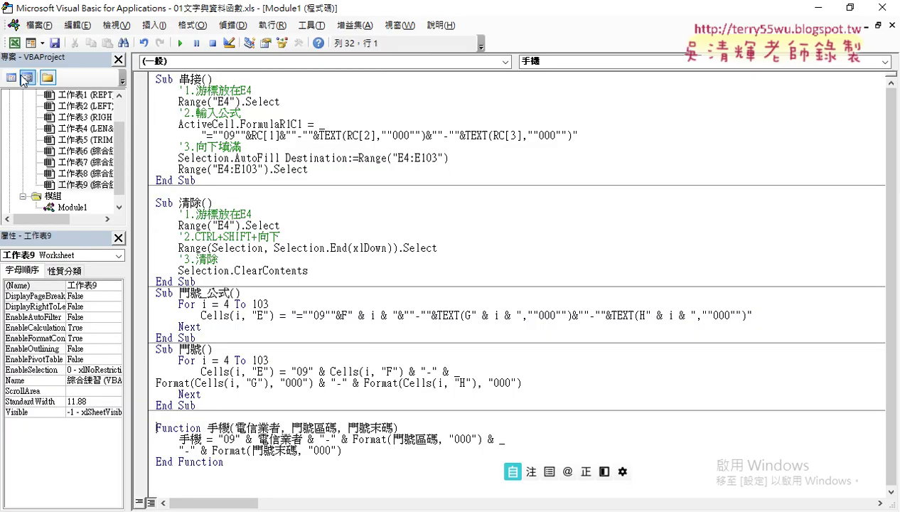
click(10, 9)
click(47, 25)
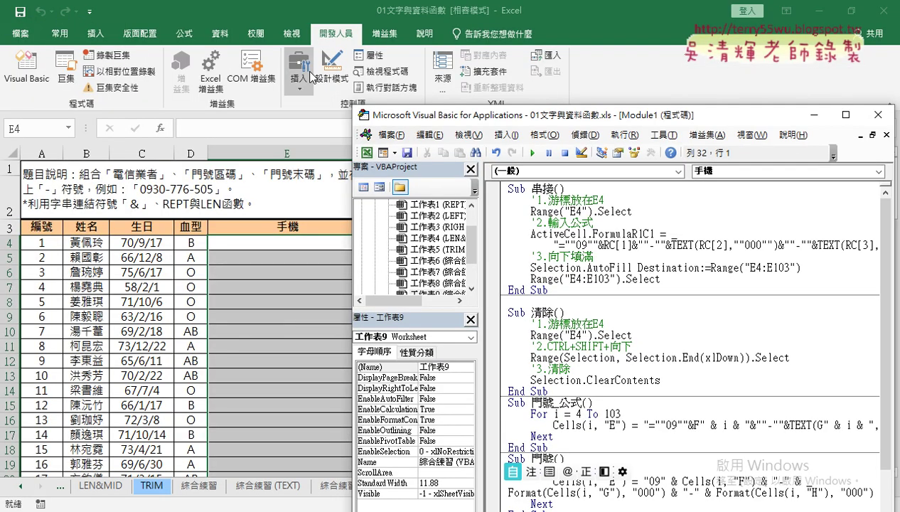
mouse_move(411, 120)
mouse_down()
mouse_move(183, 77)
mouse_move(127, 55)
mouse_up()
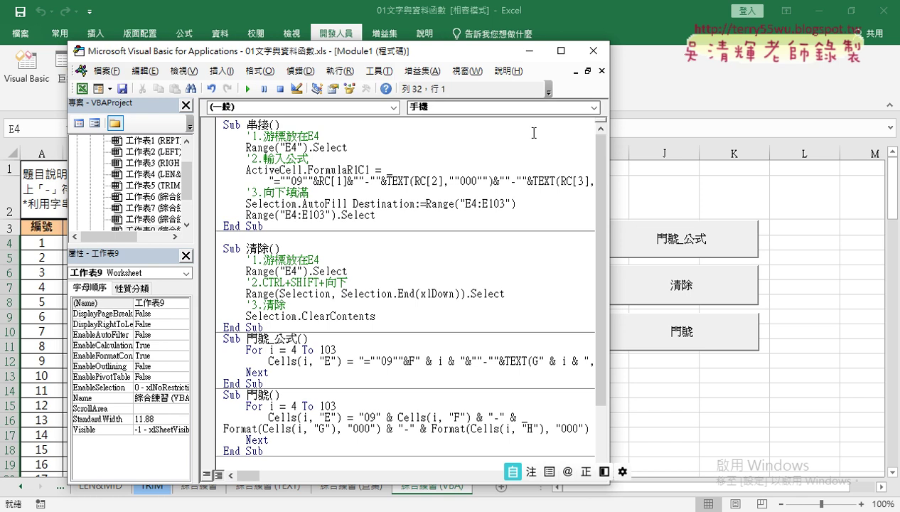
Delete the code from Sub 門號_公式's parentheses through End Function, then select Module1.
drag(612, 170, 769, 170)
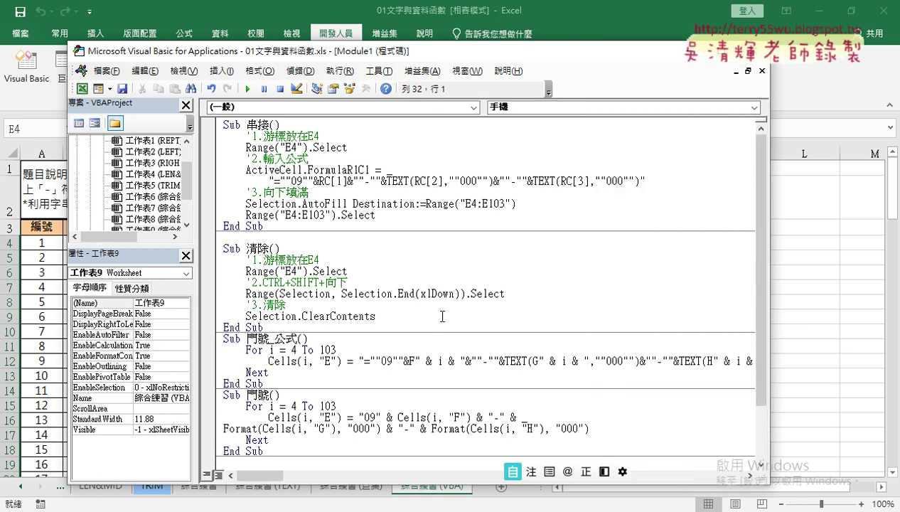
scroll(438, 312, down, 2)
drag(297, 271, 348, 479)
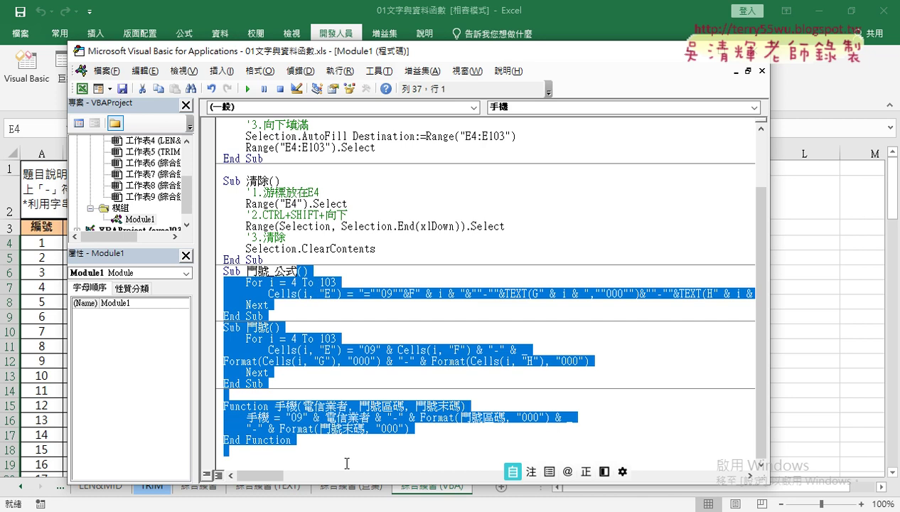
key(Delete)
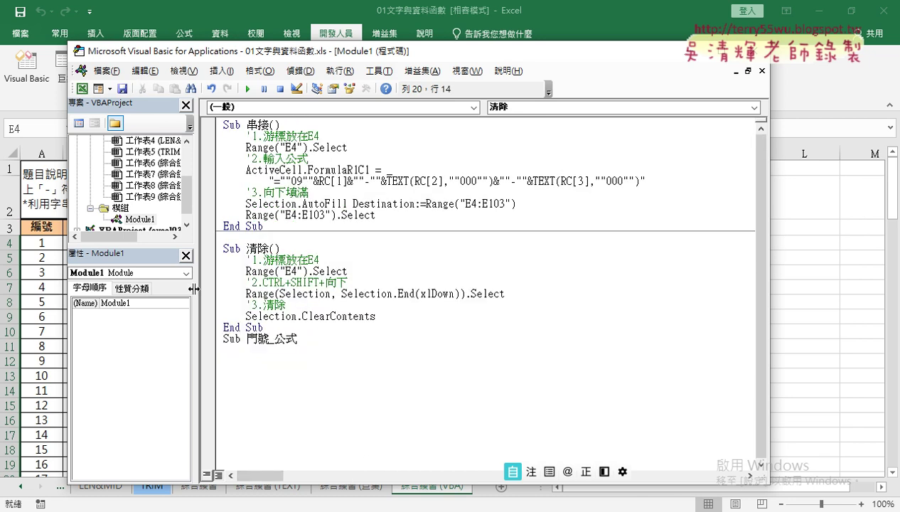
drag(193, 288, 175, 289)
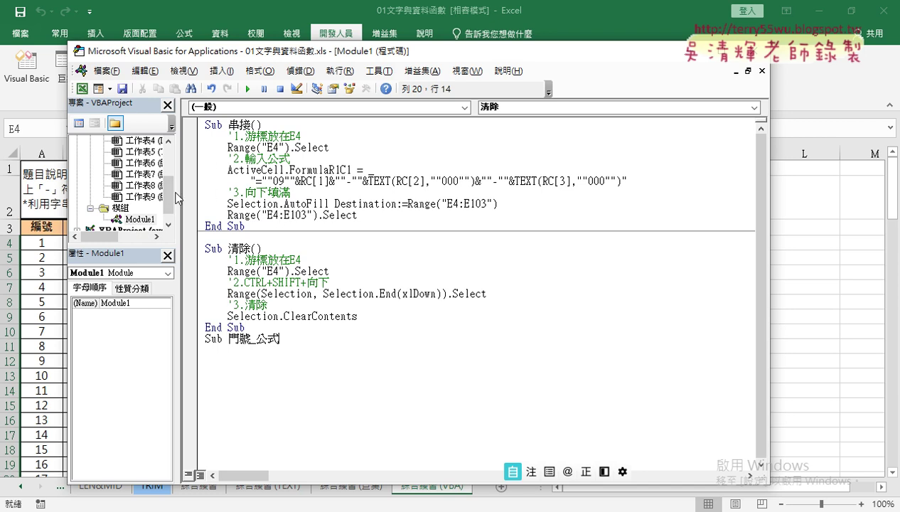
click(127, 205)
Rebuild an empty Sub 門號_公式() … End Sub skeleton and shrink the editor to show the sheet buttons.
right_click(126, 202)
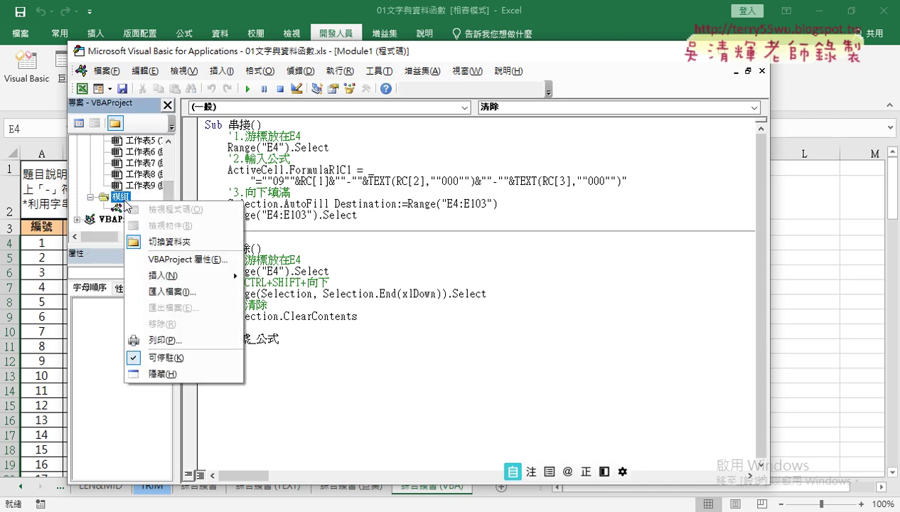
mouse_move(213, 275)
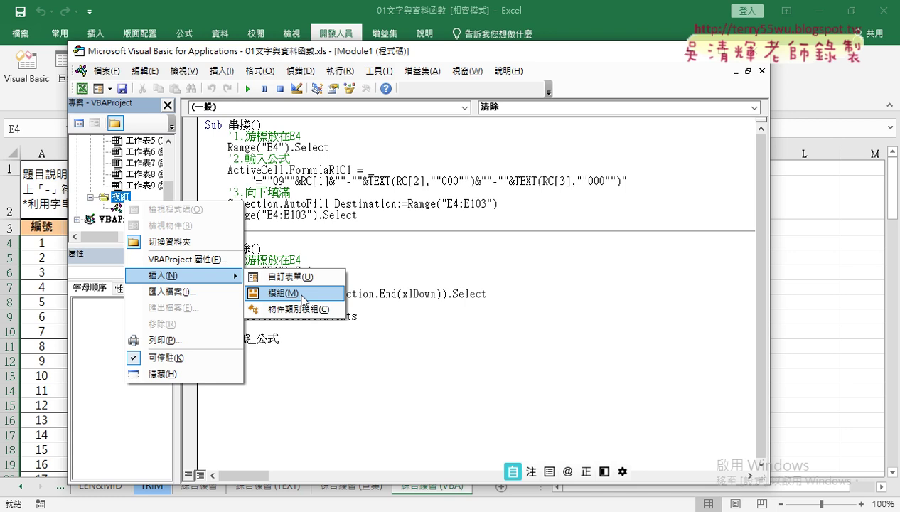
click(333, 375)
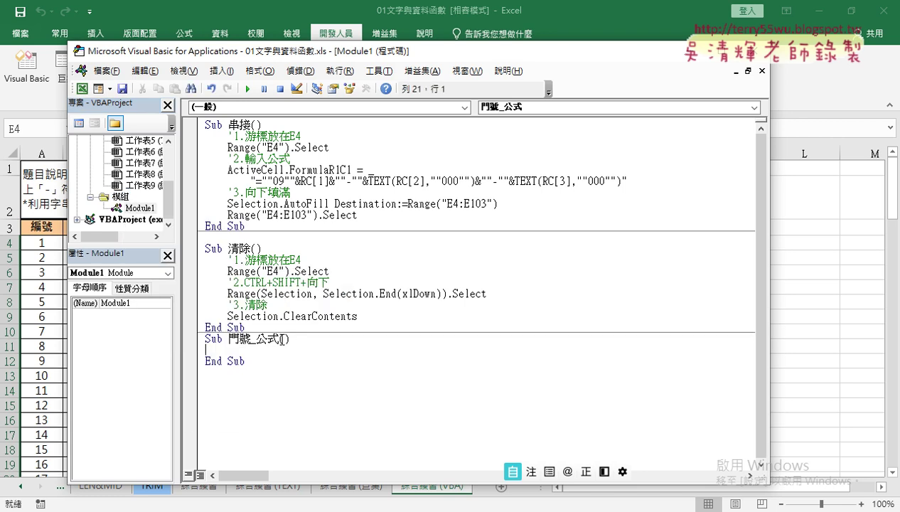
drag(281, 338, 304, 361)
key(Delete)
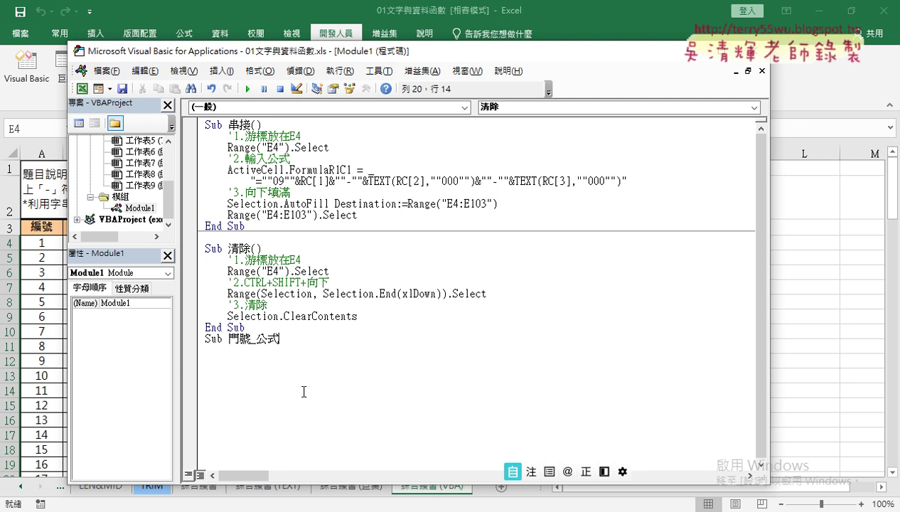
key(Return)
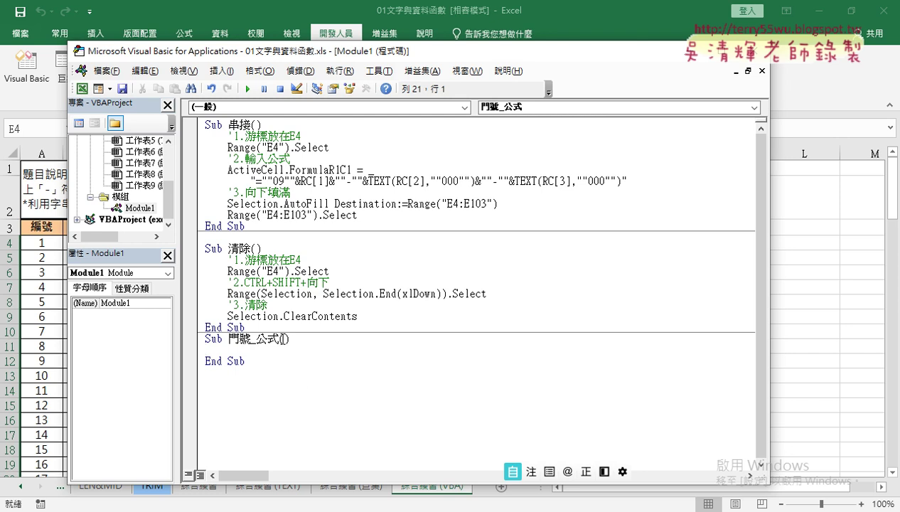
drag(280, 338, 290, 371)
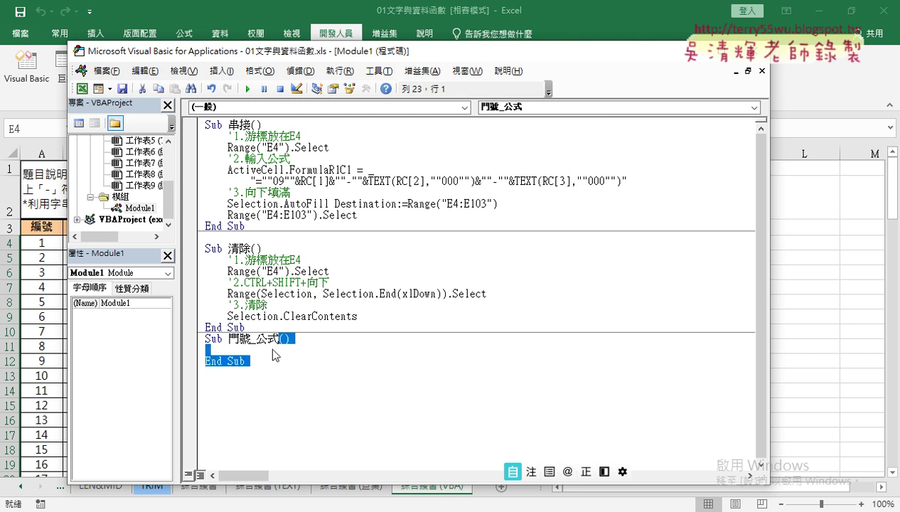
click(272, 348)
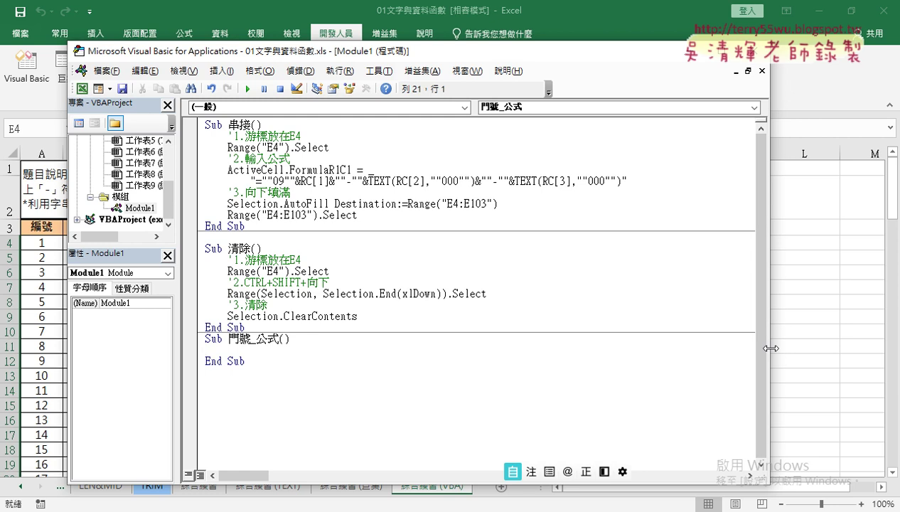
drag(770, 348, 323, 319)
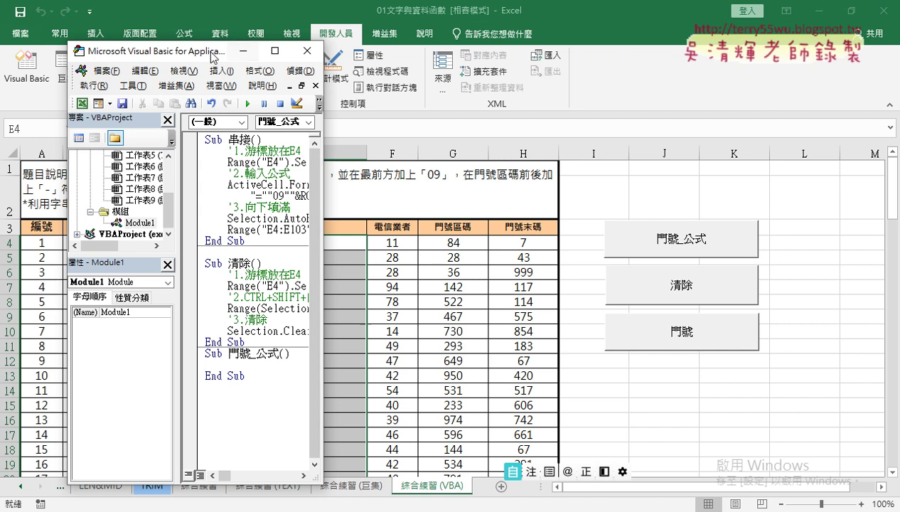
Move and widen the code editor beside the sheet and switch to English input.
drag(210, 57, 607, 61)
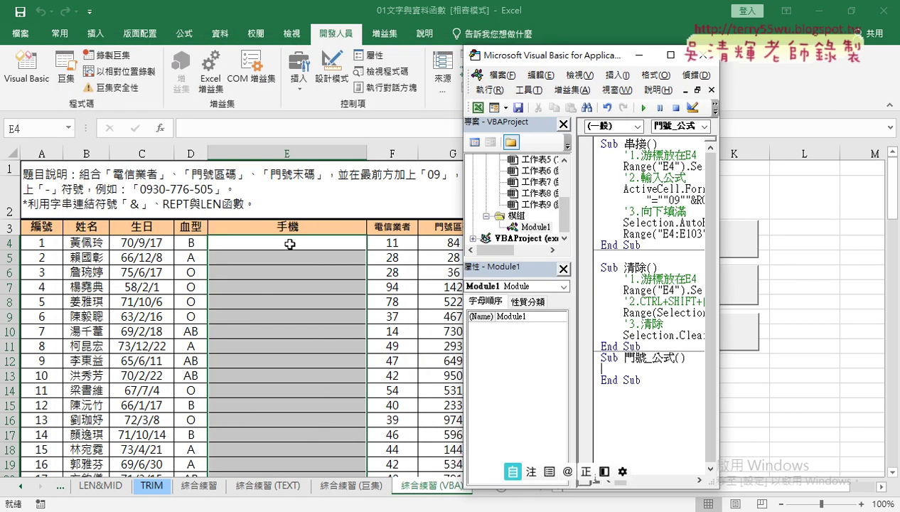
drag(719, 284, 844, 284)
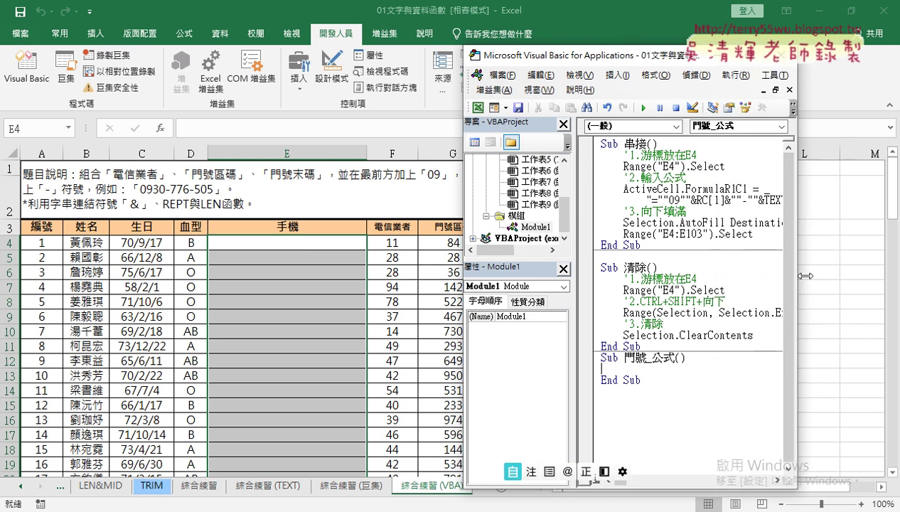
drag(629, 66, 534, 48)
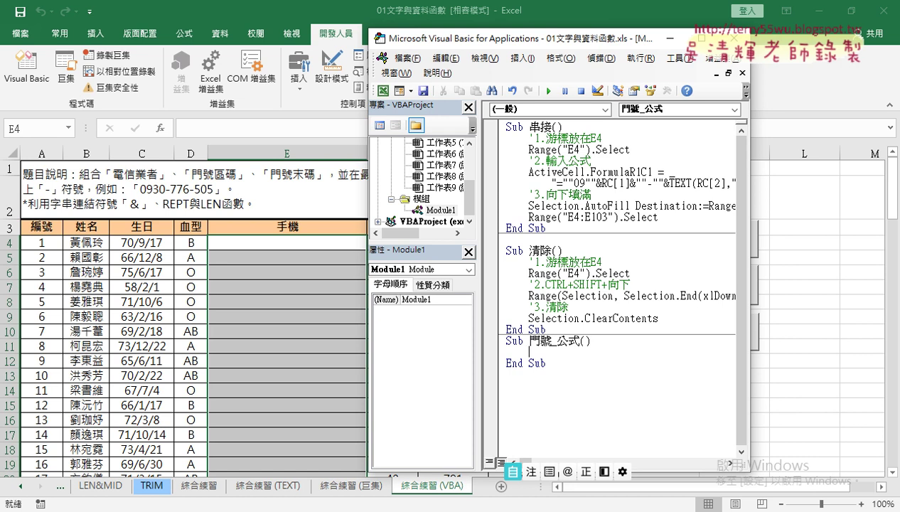
key(super+space)
click(775, 270)
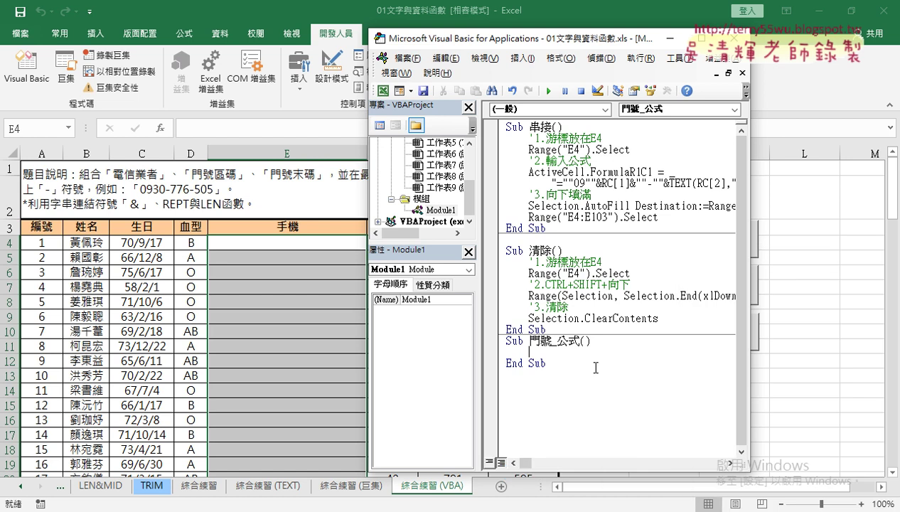
Type Cells(4,"E")="" as the first statement inside 門號_公式.
click(566, 357)
click(554, 349)
text(cell)
text(s)
text(()
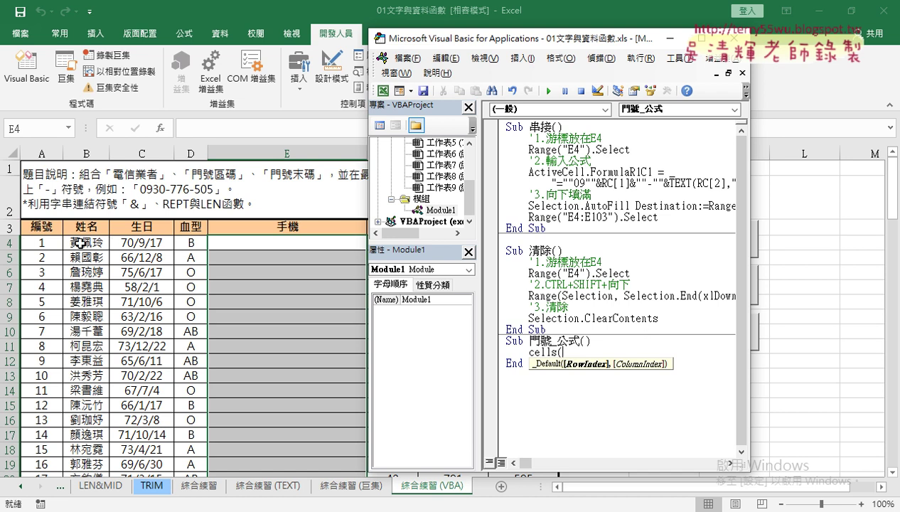
text(4,)
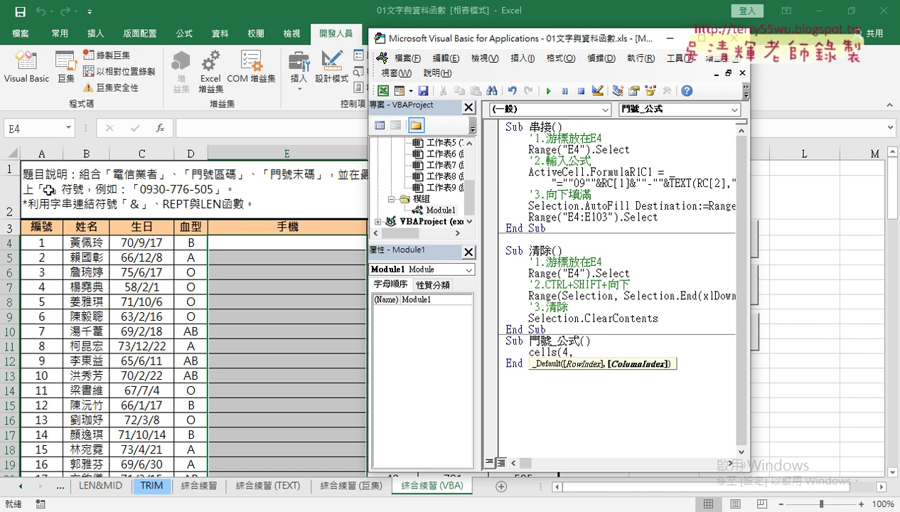
text(5)
key(BackSpace)
text(E)
text("))
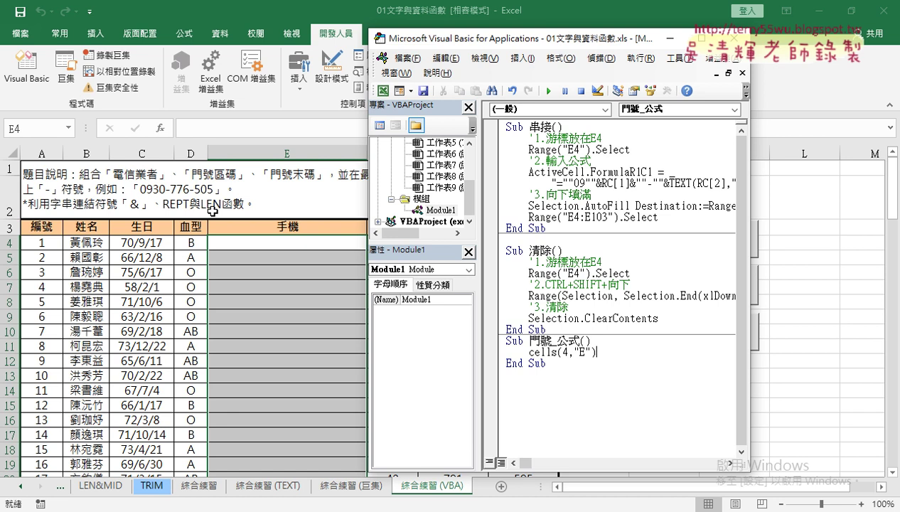
text(=)
text("")
Let the editor reformat the line to Cells(4, "E") = "" and reselect its empty string.
key(Down)
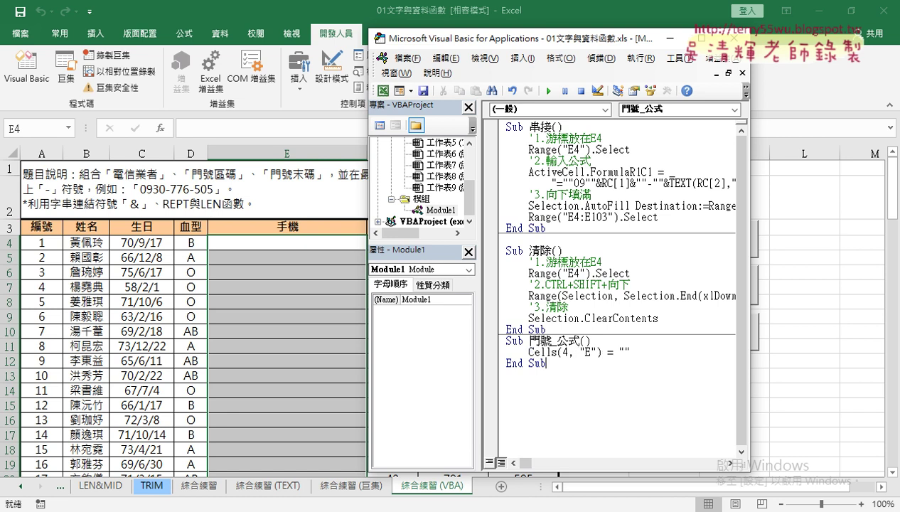
click(624, 353)
drag(624, 353, 613, 352)
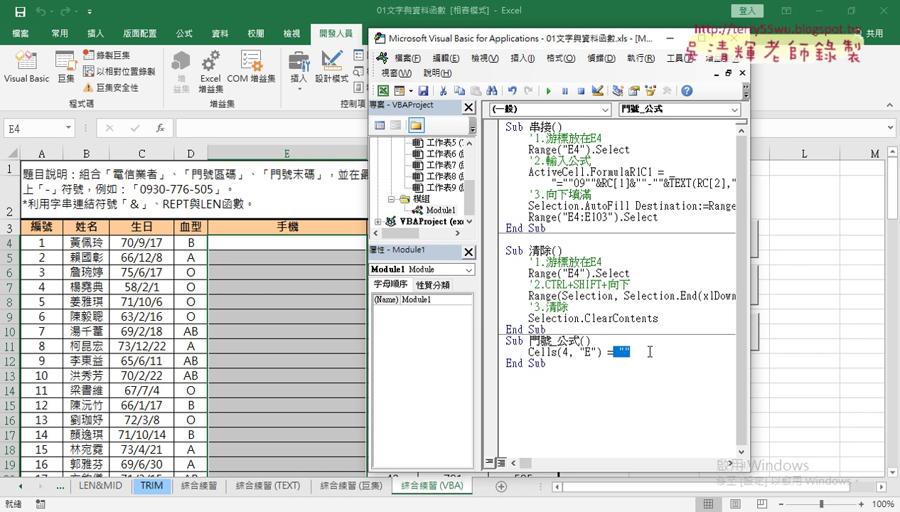
text("")
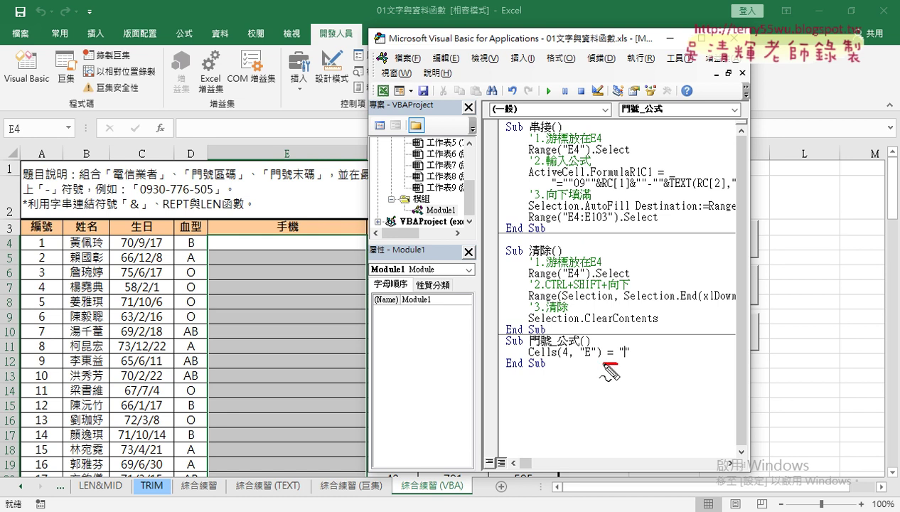
Annotate the equals sign and column E, clear the marks, and view the 綜合練習 (TEXT) sheet.
drag(602, 363, 618, 363)
mouse_move(633, 340)
mouse_down()
mouse_move(574, 347)
mouse_move(587, 343)
mouse_up()
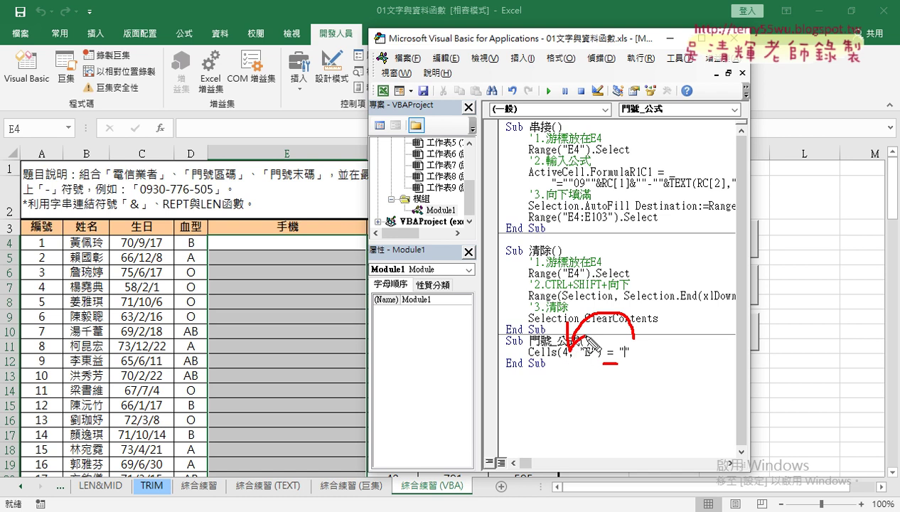
key(Escape)
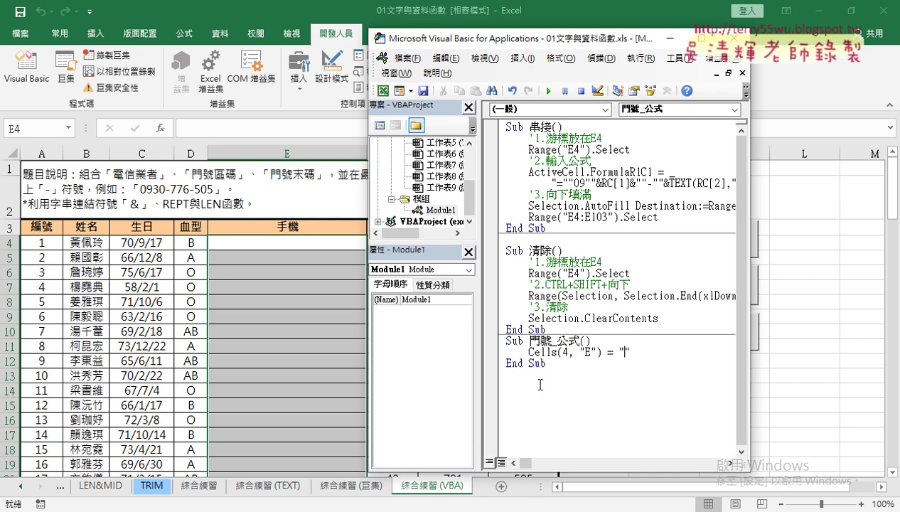
click(283, 486)
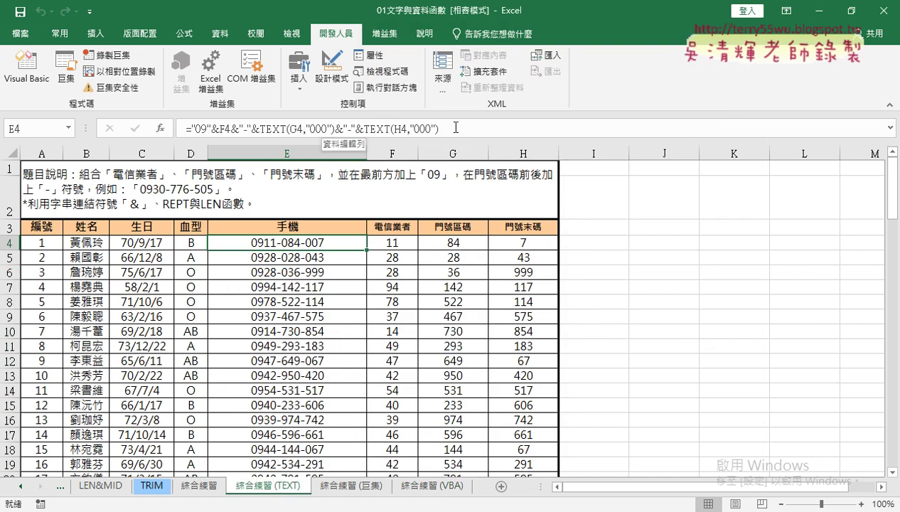
Copy E4's ="09"&F4&"-"&TEXT(...) formula from the formula bar and return to the code editor.
drag(449, 128, 183, 128)
right_click(241, 129)
click(266, 156)
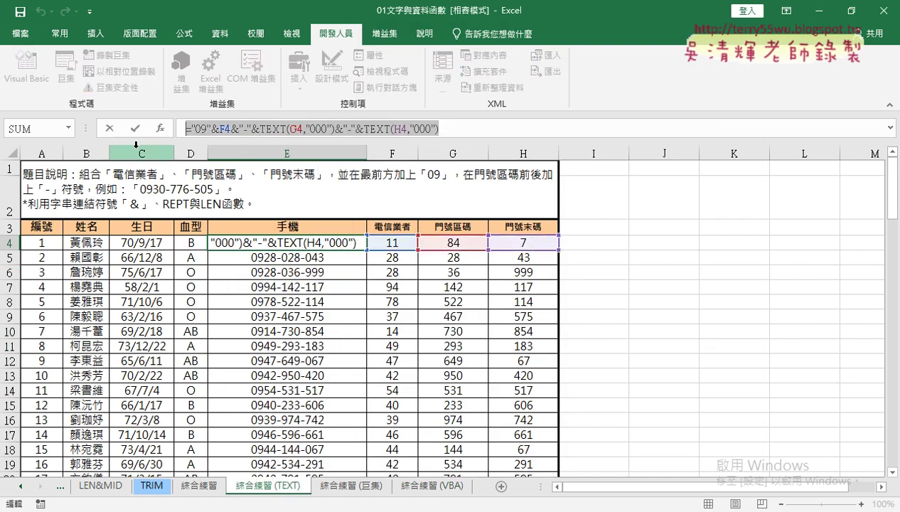
click(109, 129)
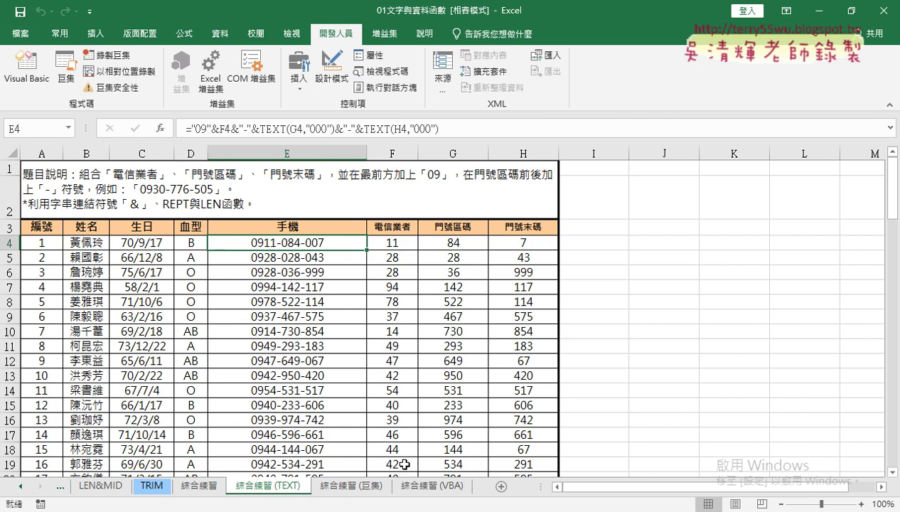
click(533, 509)
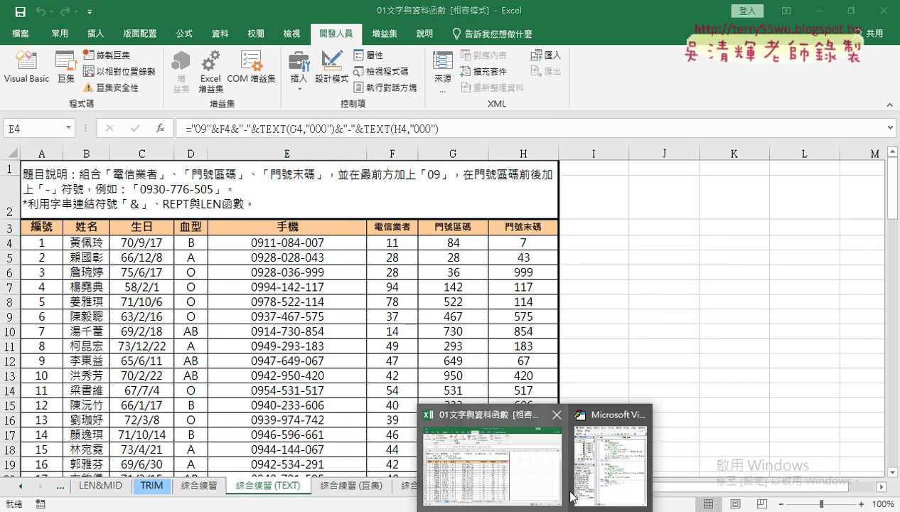
click(620, 463)
Paste the copied E4 formula between the Cells line's quotes and widen the editor to show it.
click(431, 485)
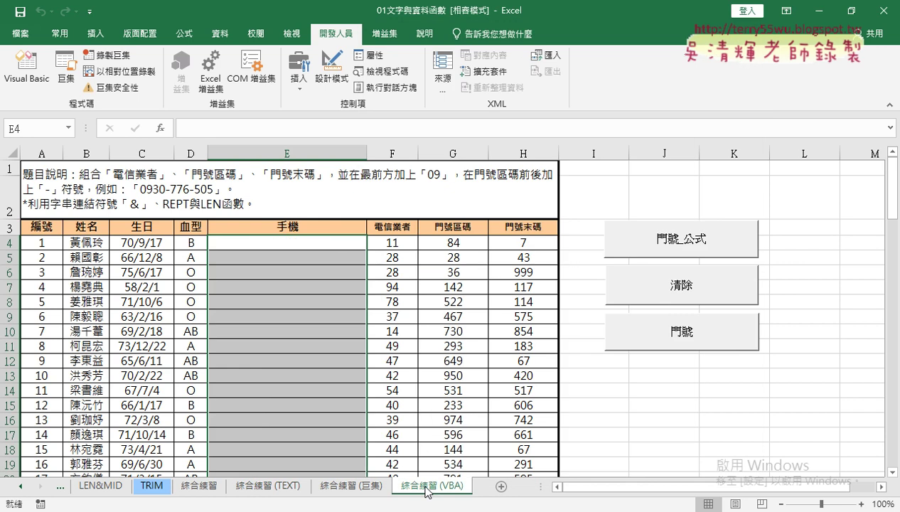
click(533, 509)
click(628, 465)
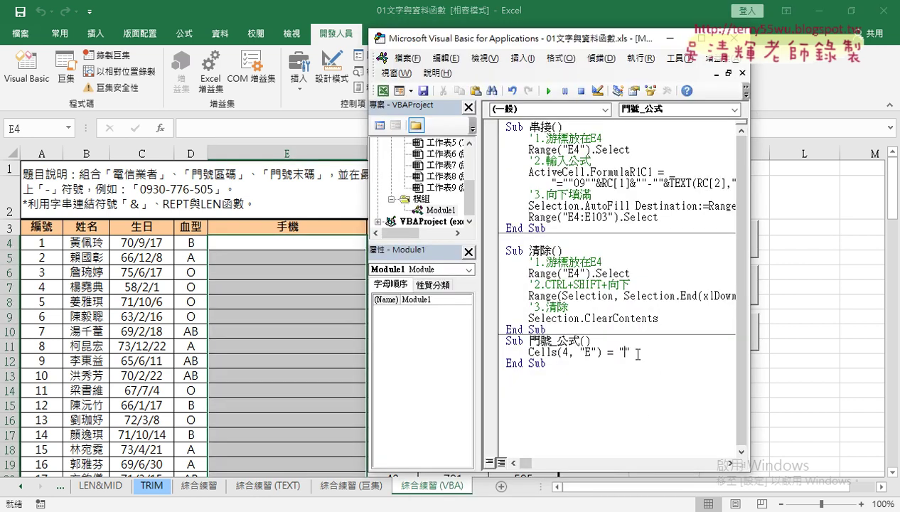
key(ctrl+v)
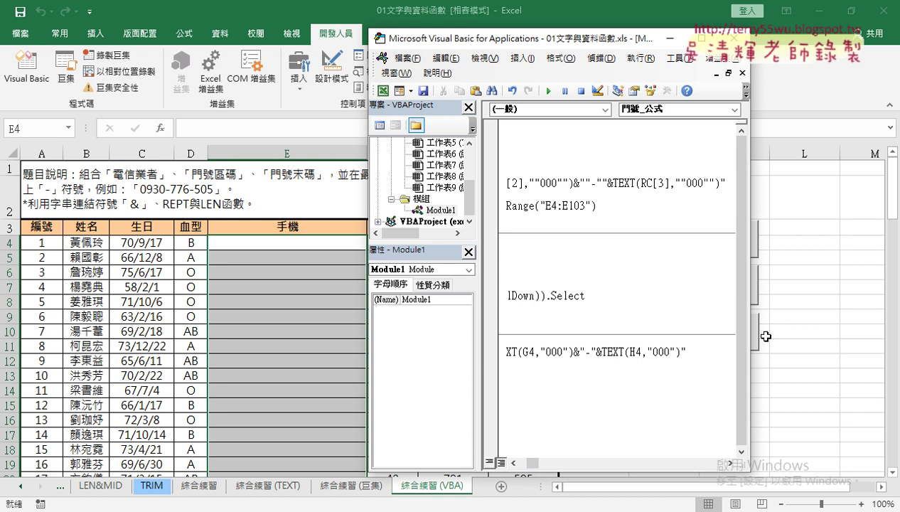
drag(751, 334, 884, 334)
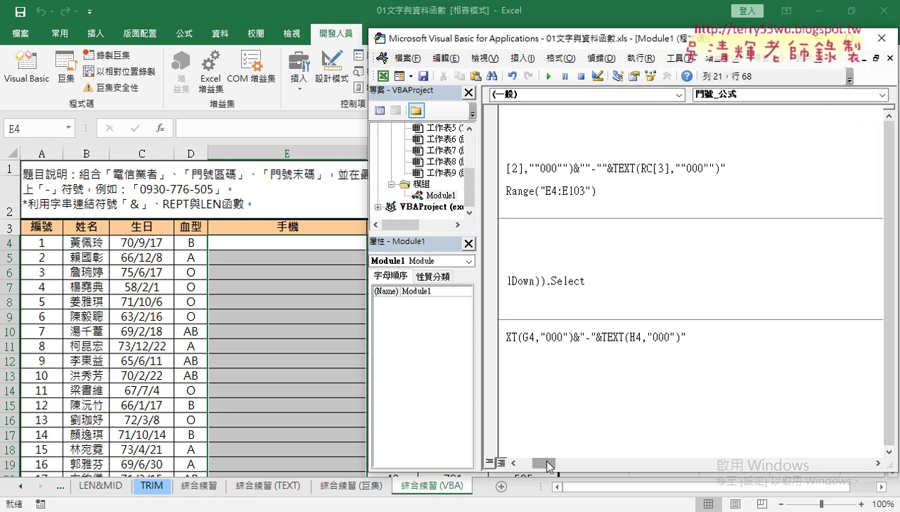
drag(555, 462, 529, 464)
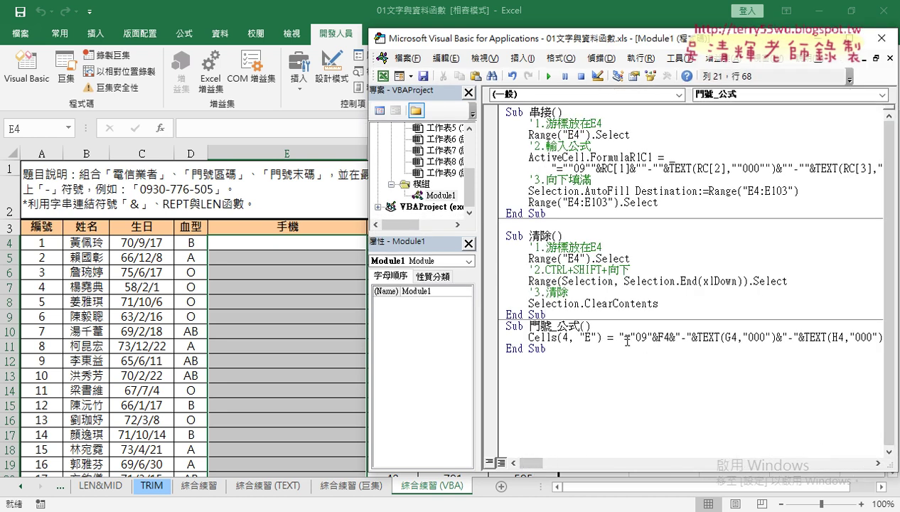
drag(623, 337, 746, 334)
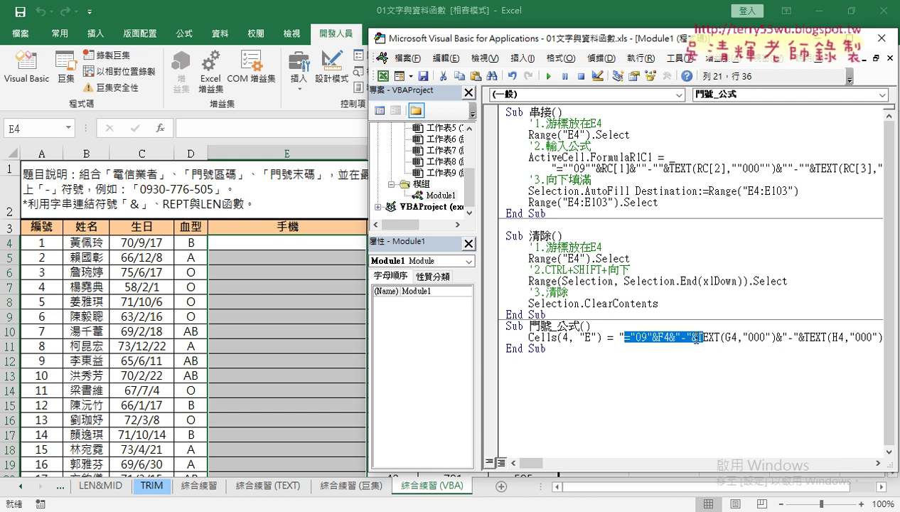
click(620, 337)
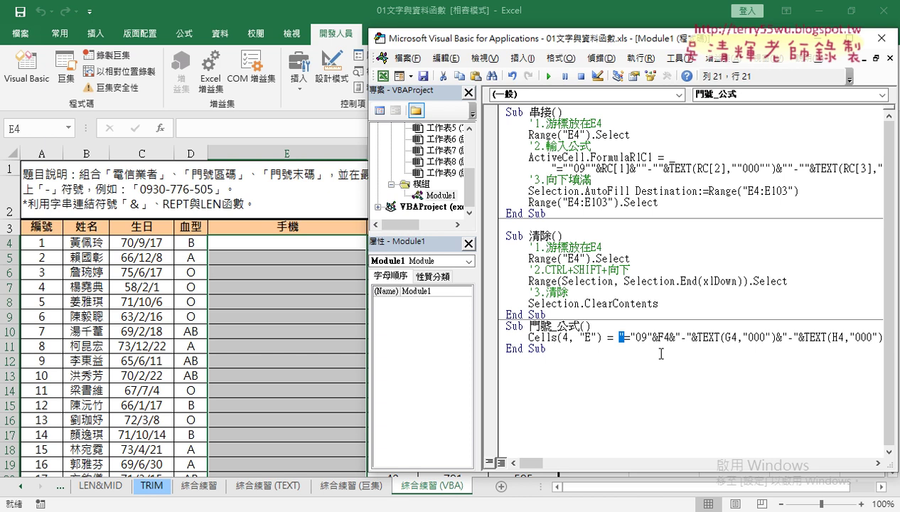
Add a quote before the formula, dismiss the 必須是：陳述式結尾 compile error, and reselect the formula text.
text(")
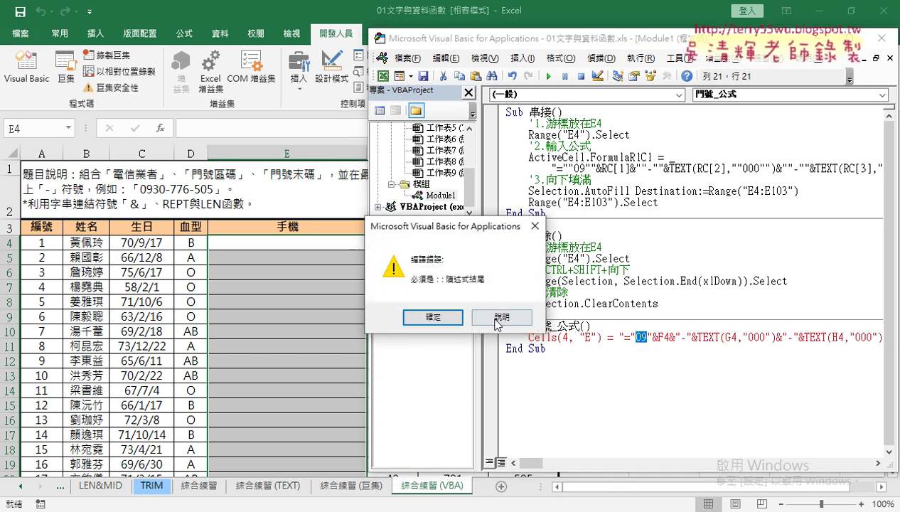
key(Return)
mouse_move(624, 337)
mouse_down()
mouse_move(874, 334)
mouse_move(789, 334)
mouse_up()
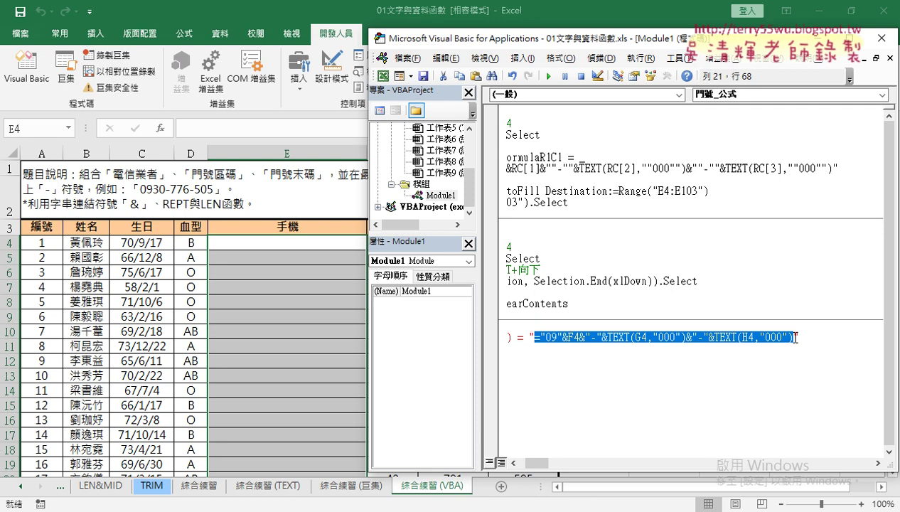
click(550, 431)
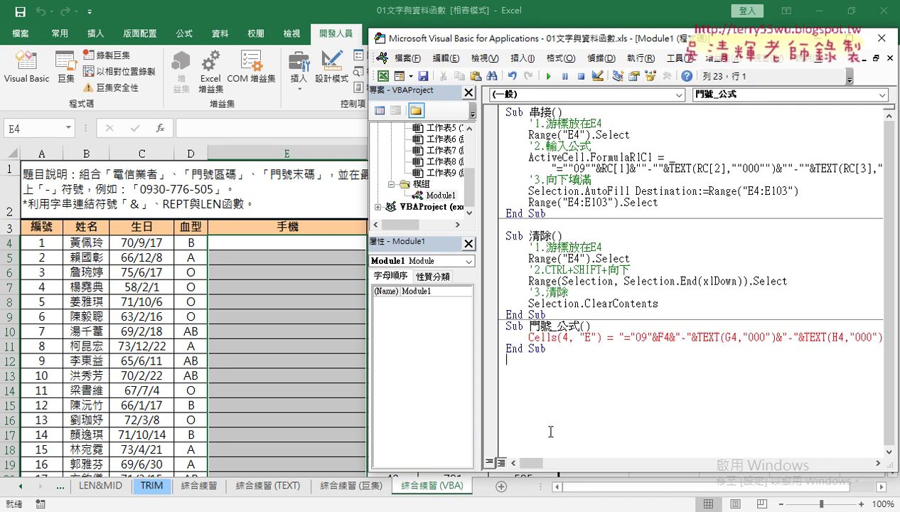
drag(629, 338, 634, 338)
mouse_move(624, 336)
mouse_down()
mouse_move(861, 331)
mouse_move(794, 339)
mouse_up()
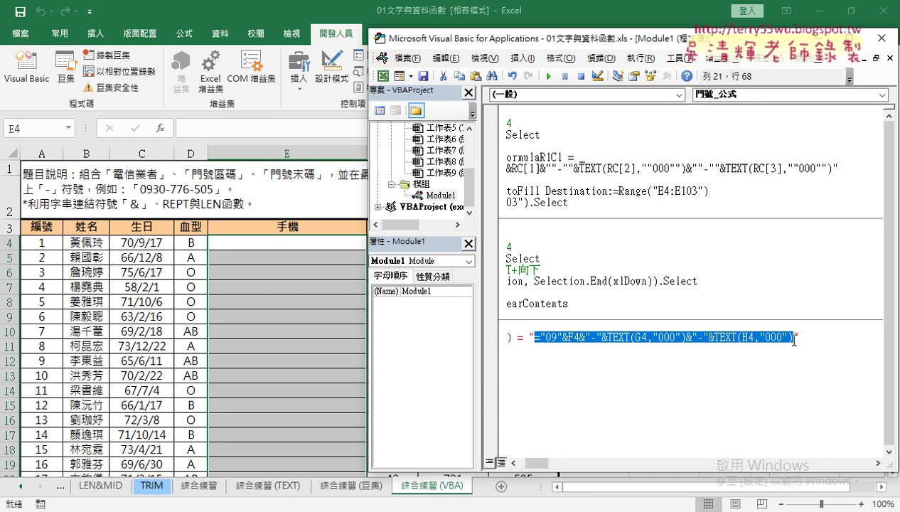
Try doubling the quotes around 09 and &F4& by hand, then undo the edits.
right_click(759, 337)
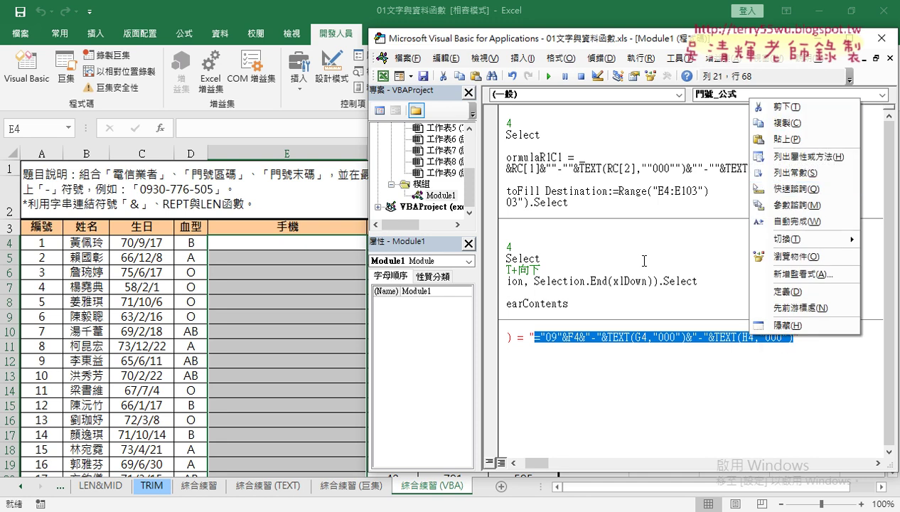
click(558, 348)
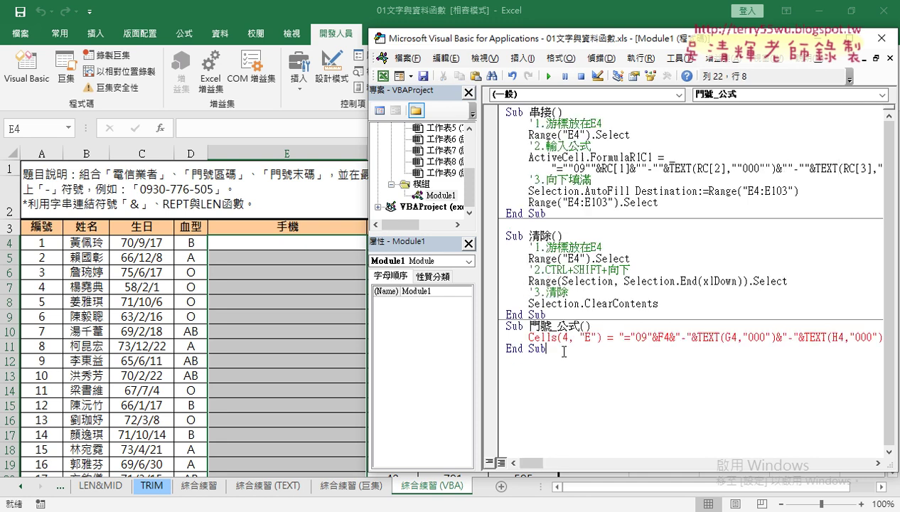
click(635, 338)
text(")
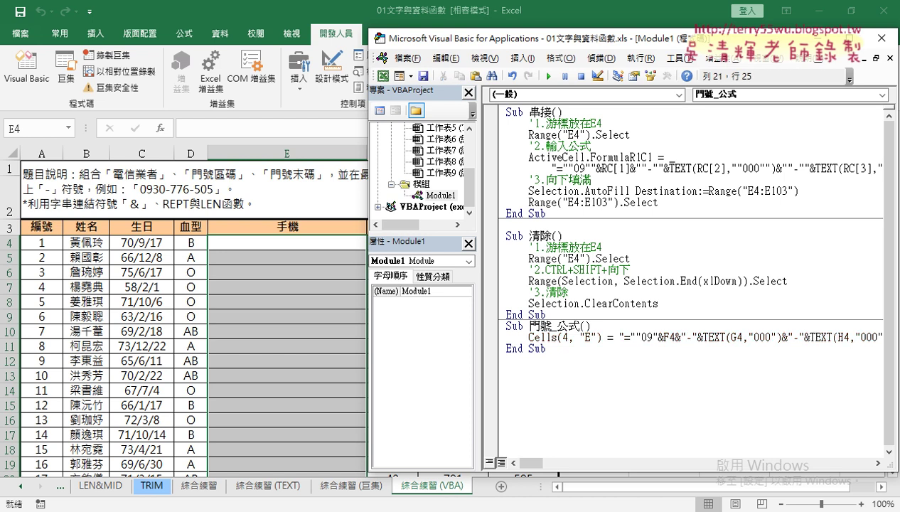
click(666, 338)
text(")
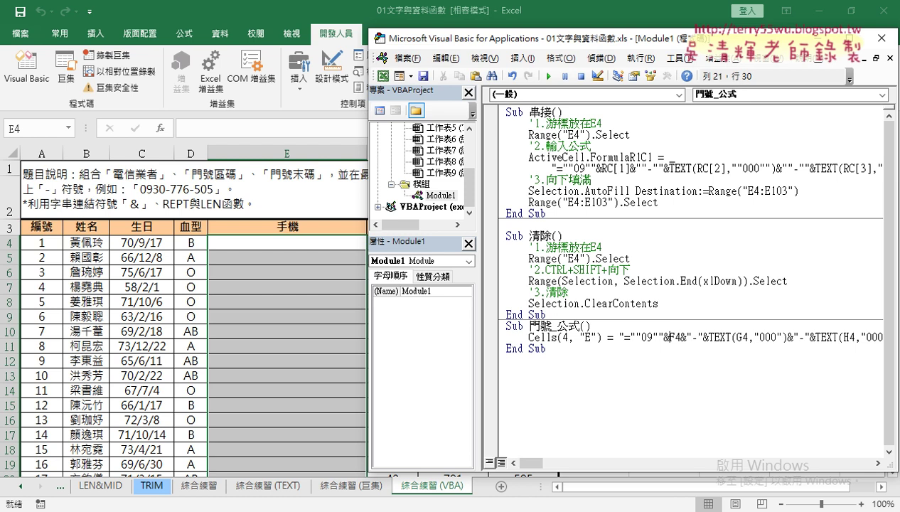
click(688, 338)
text(")
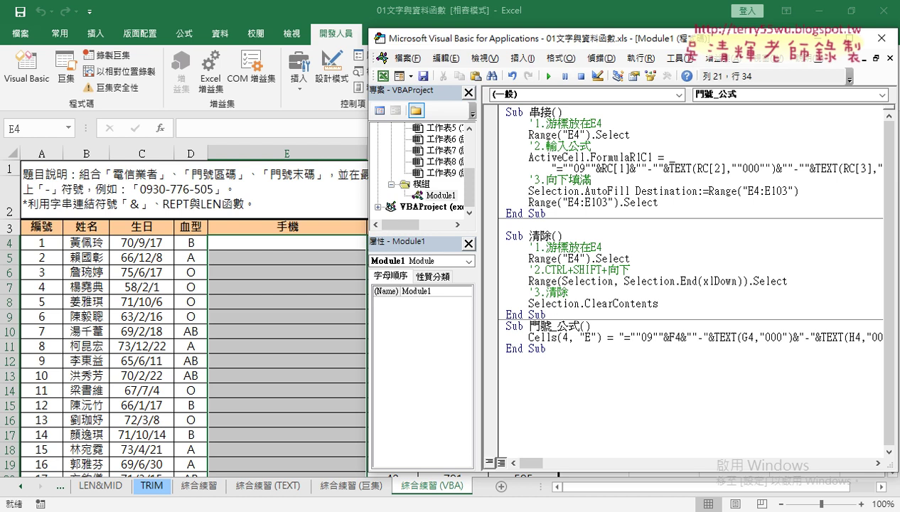
key(ctrl+z)
key(ctrl+z)
key(ctrl+z)
key(ctrl+z)
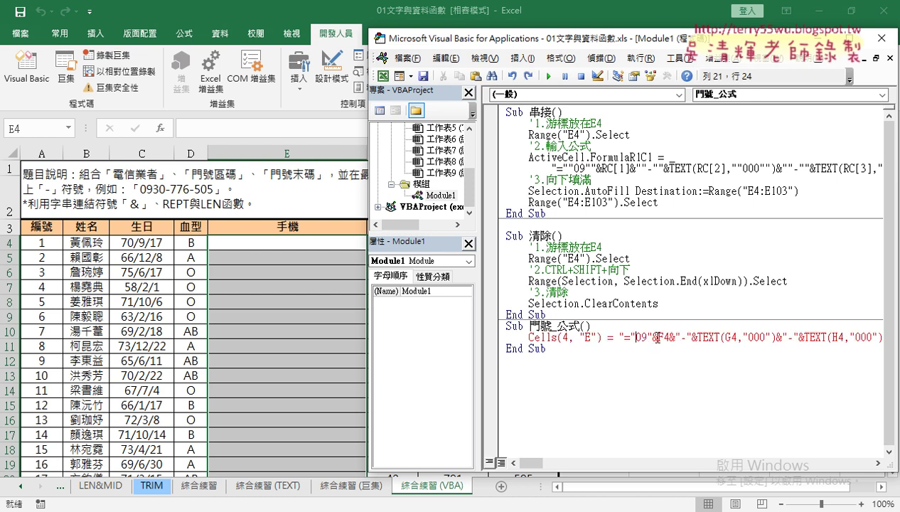
Cut the pasted formula text out of the Cells line, leaving Cells(4, "E") = "".
drag(621, 337, 793, 336)
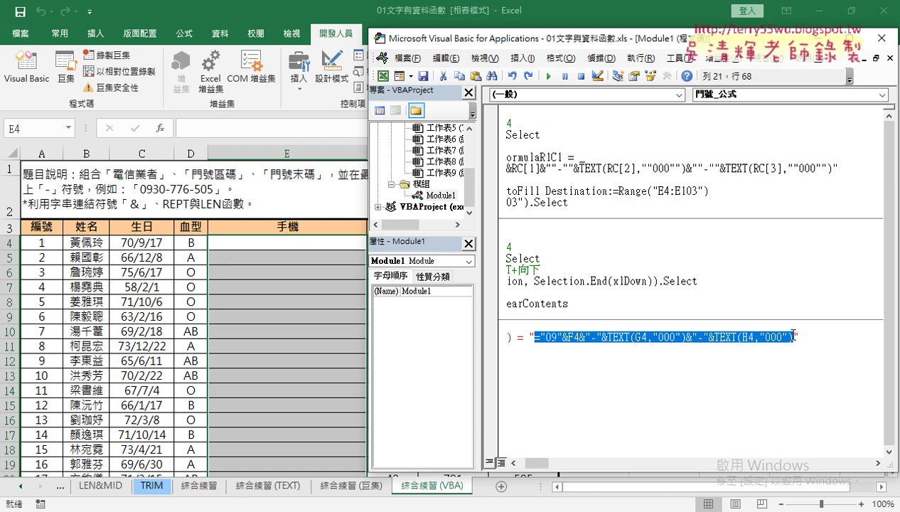
right_click(793, 335)
click(792, 108)
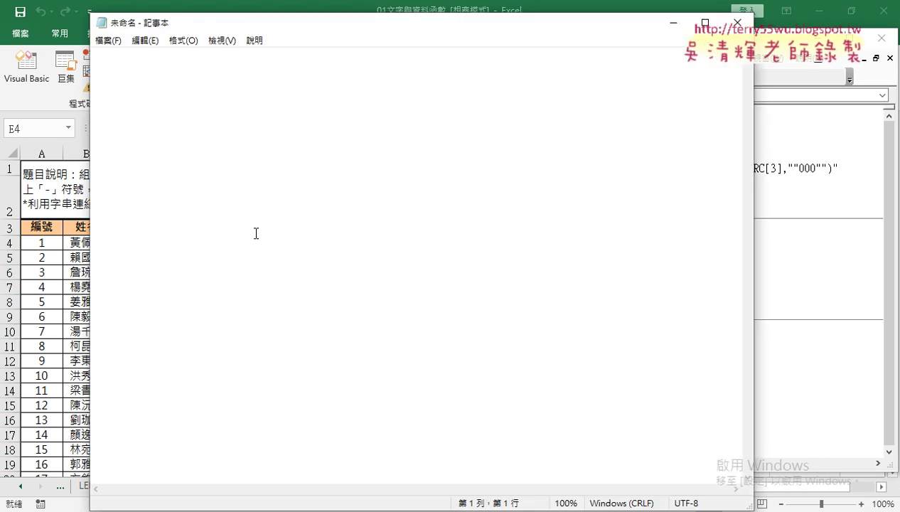
Paste the formula into Notepad and Replace All " with "" to double every quote.
right_click(255, 232)
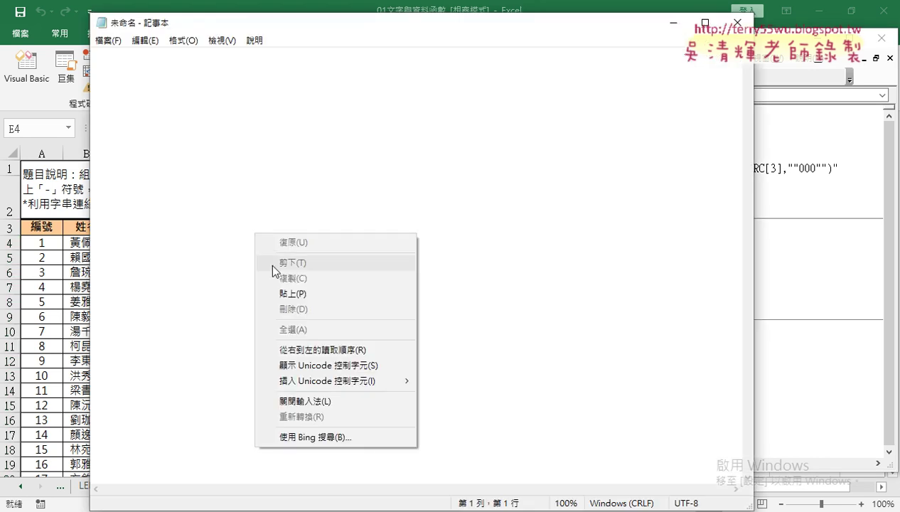
click(284, 293)
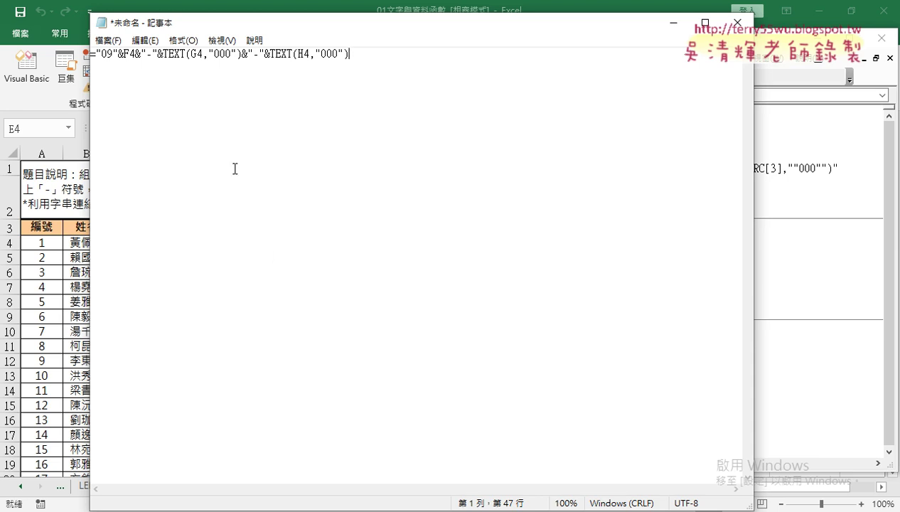
click(144, 40)
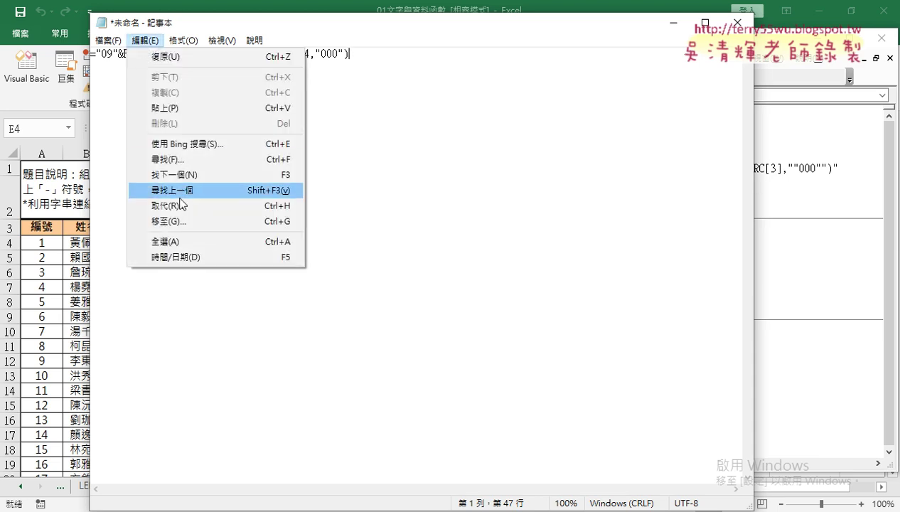
click(182, 207)
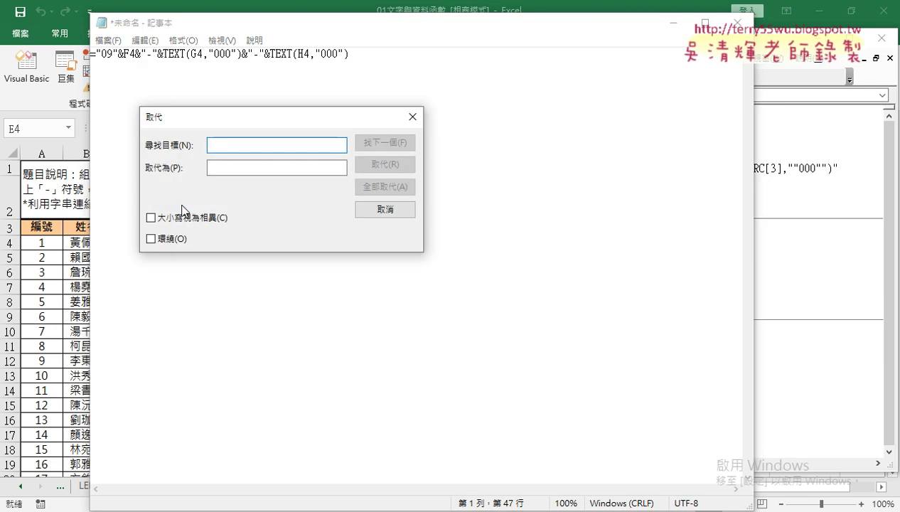
text(")
key(Tab)
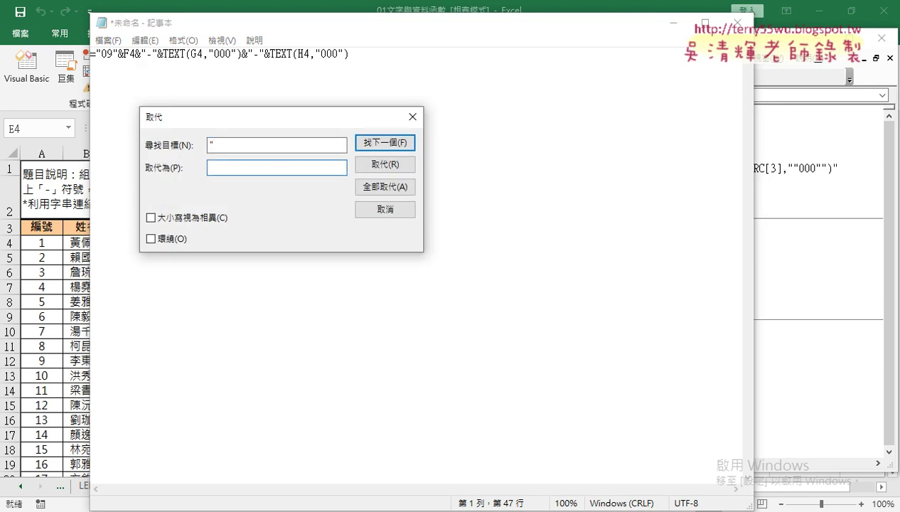
text("")
click(386, 188)
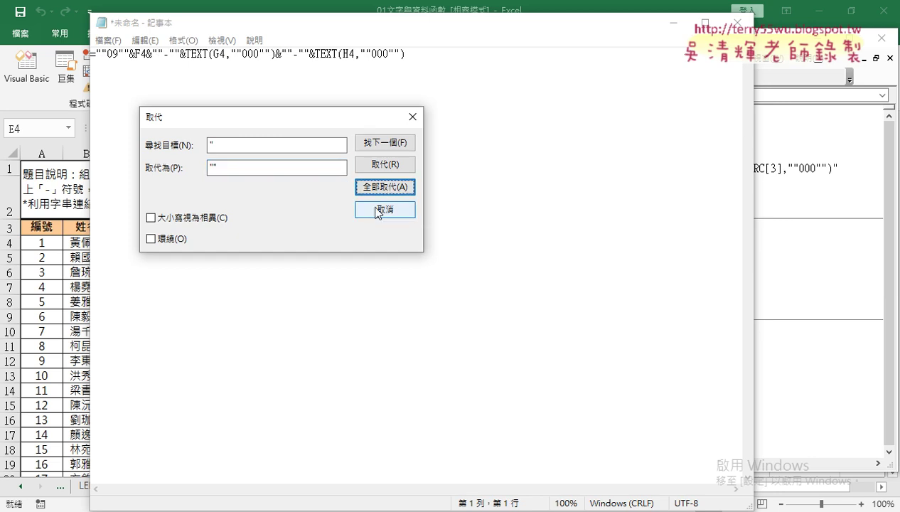
click(383, 208)
Copy the doubled-quote formula line and minimize Notepad back to the VBA editor.
drag(406, 55, 95, 55)
right_click(122, 53)
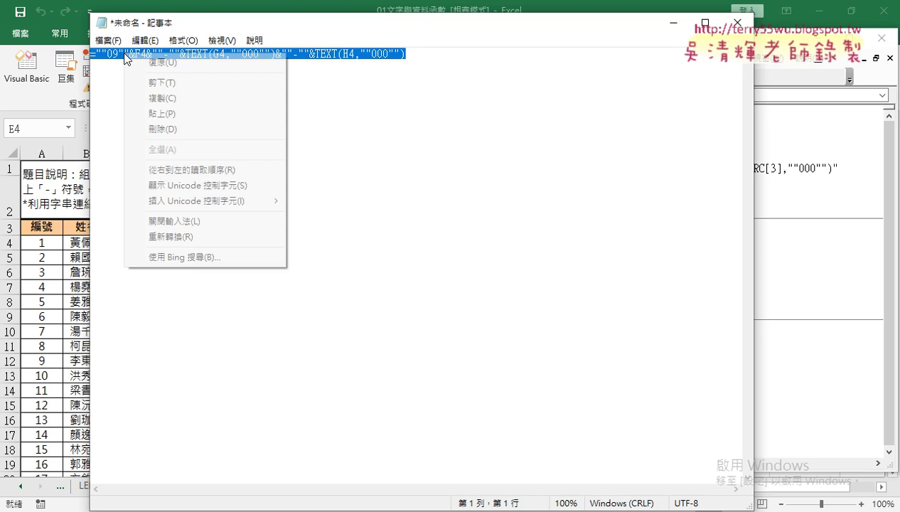
click(184, 98)
click(672, 23)
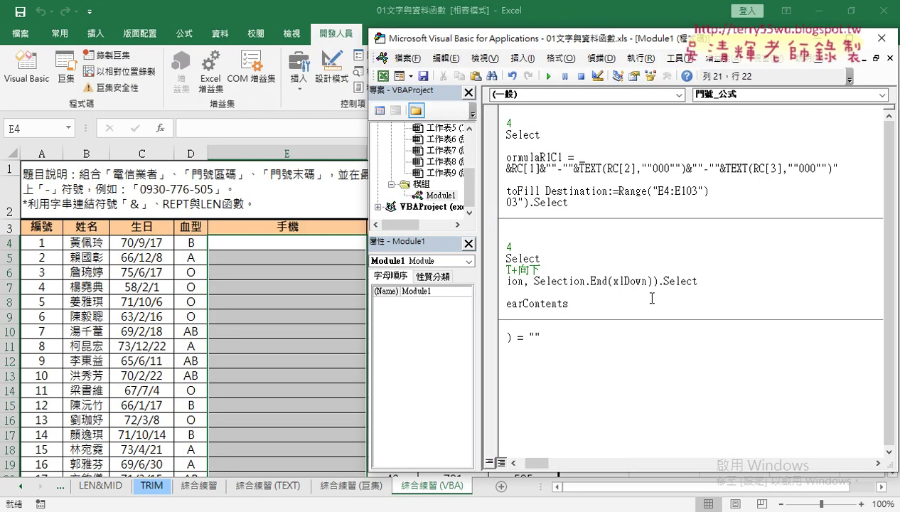
Paste the doubled-quote formula into the Cells(4, "E") line, clearing the red error flag.
key(ctrl+v)
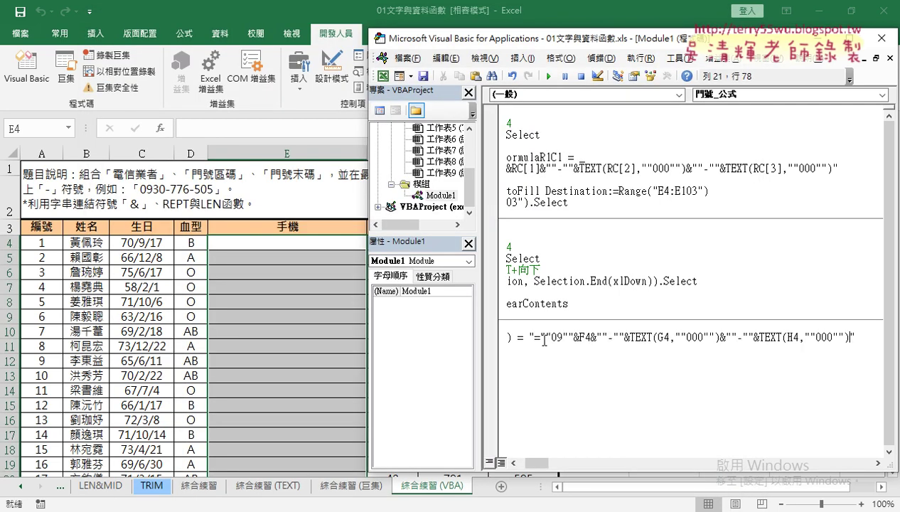
click(607, 405)
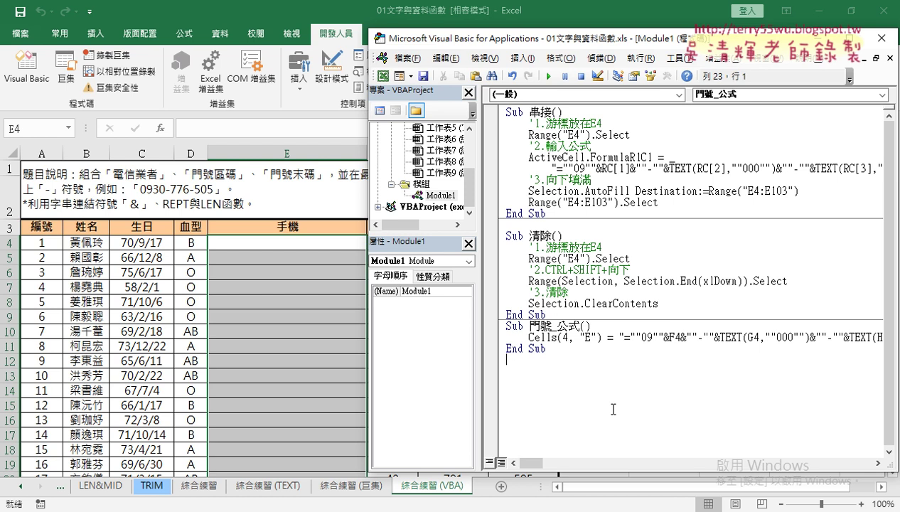
click(575, 334)
click(547, 77)
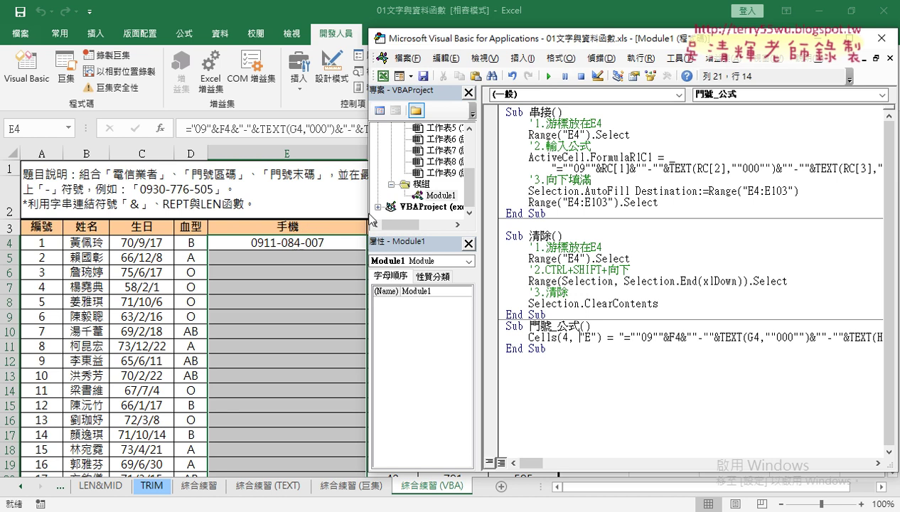
drag(368, 216, 457, 215)
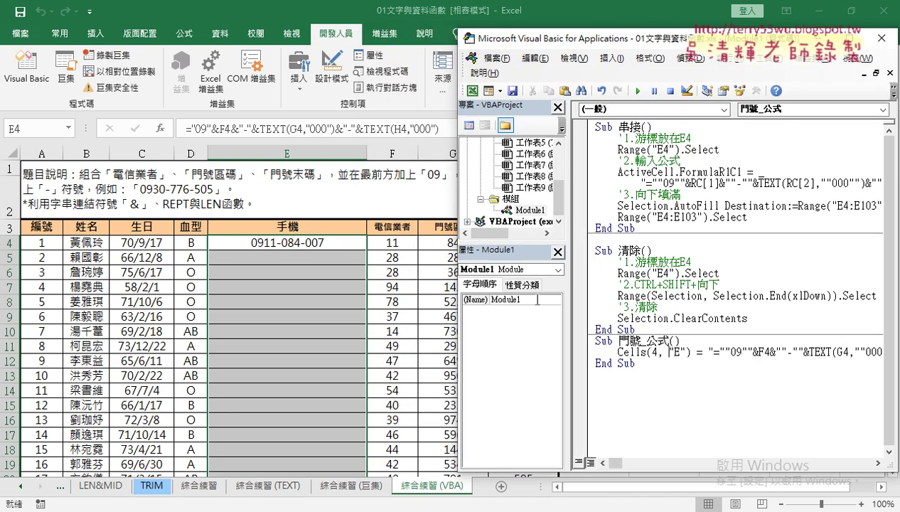
drag(707, 353, 782, 353)
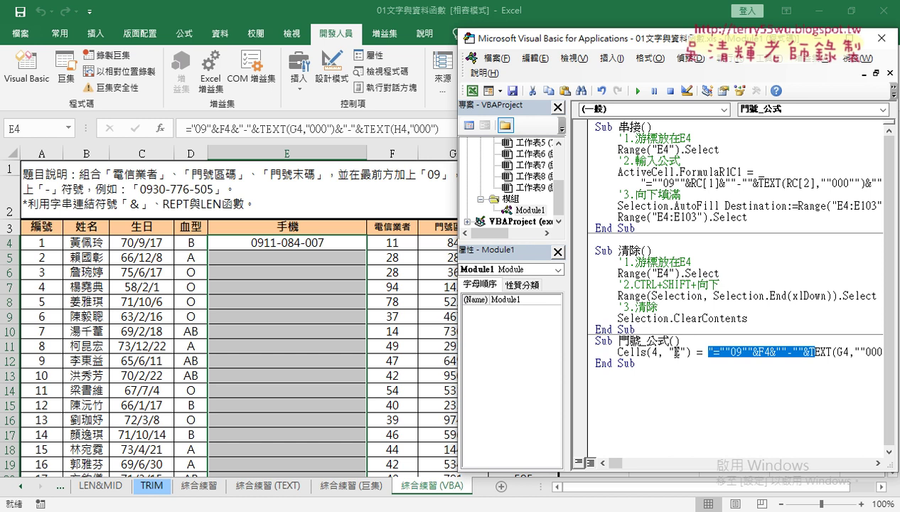
click(676, 353)
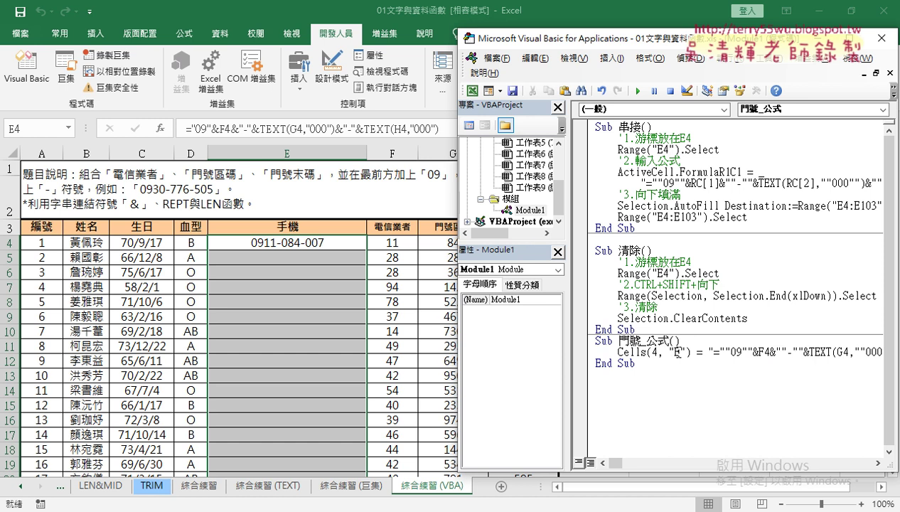